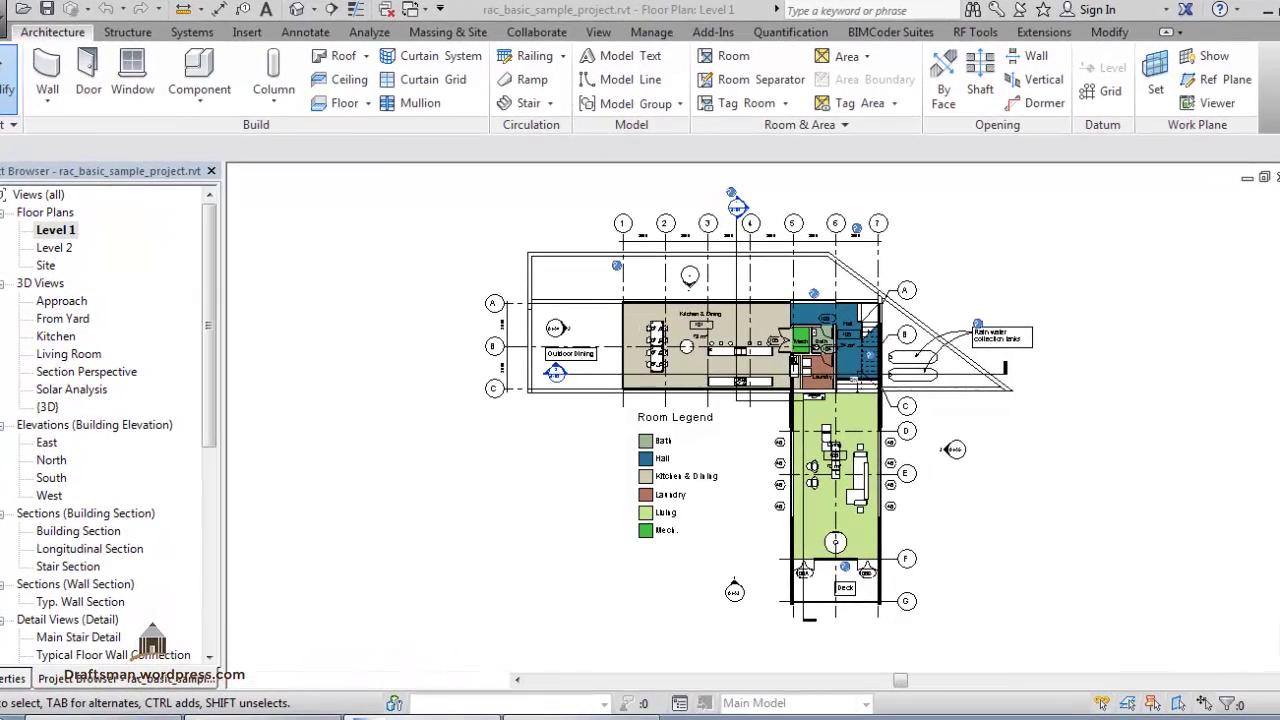
Open the DWG Export dialog for Floor Plan: Level 1 from Export > CAD Formats > DWG.
key(alt+f)
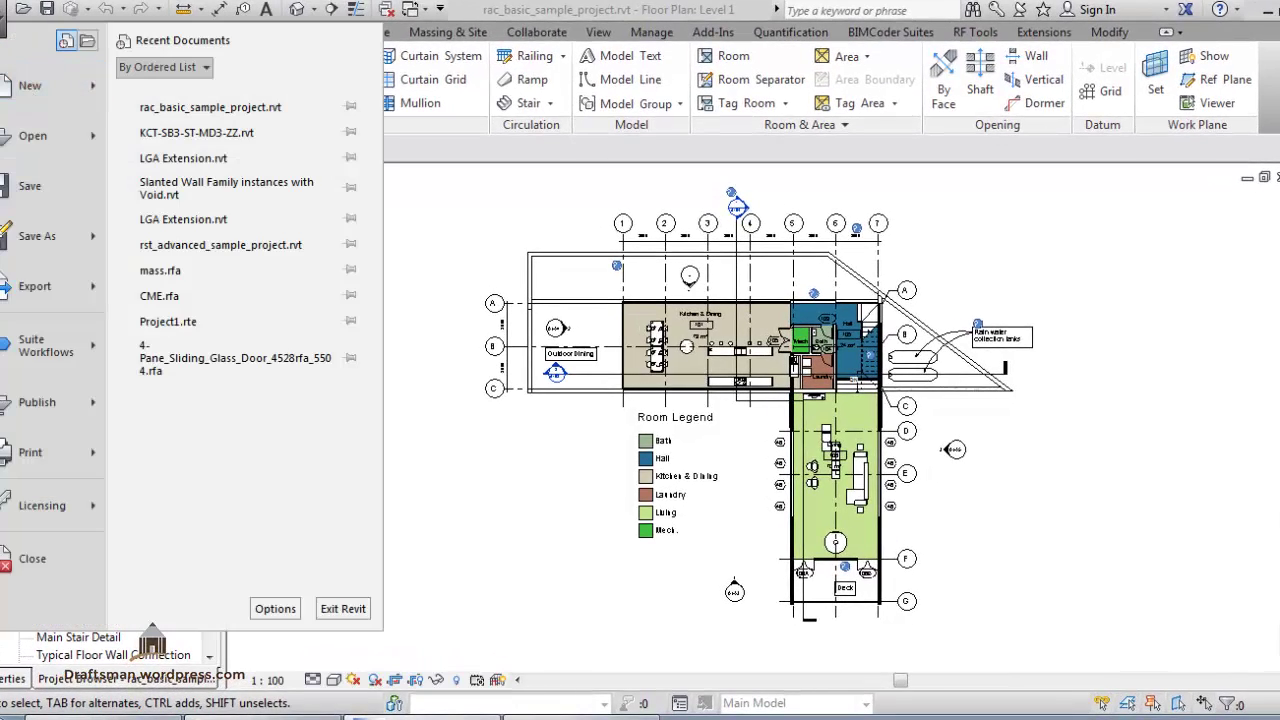
click(83, 296)
mouse_move(236, 91)
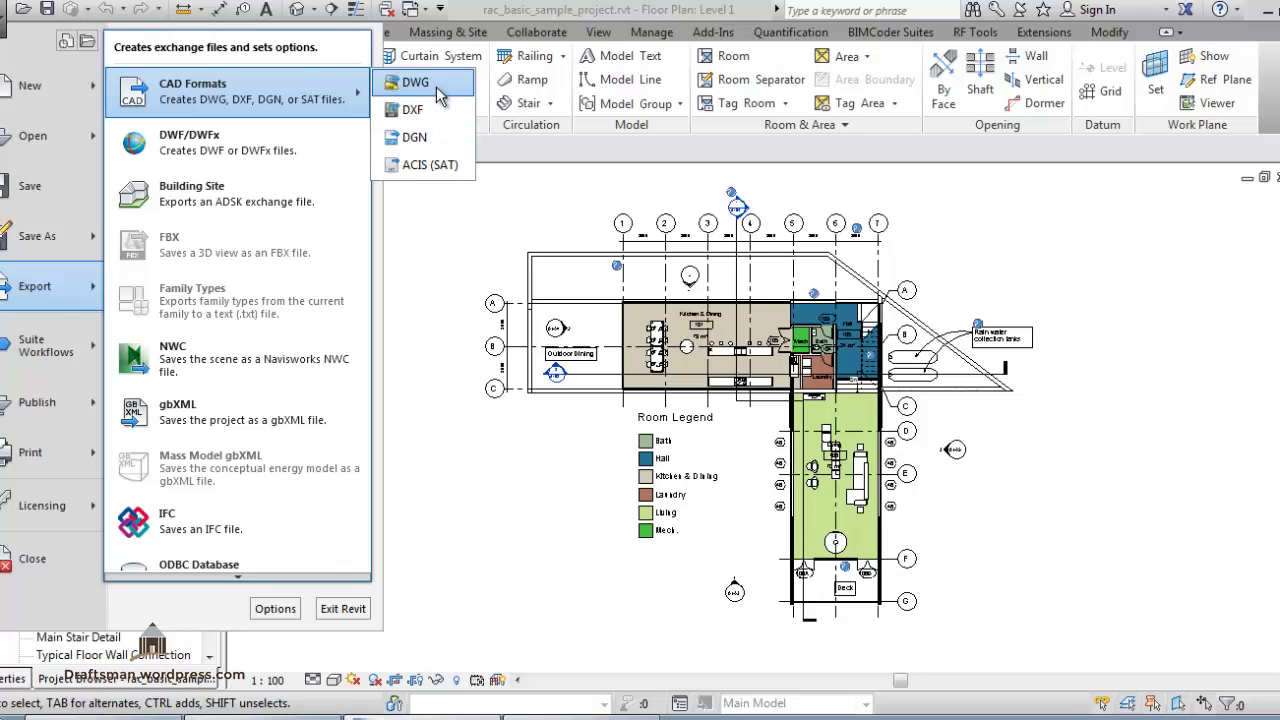
click(438, 90)
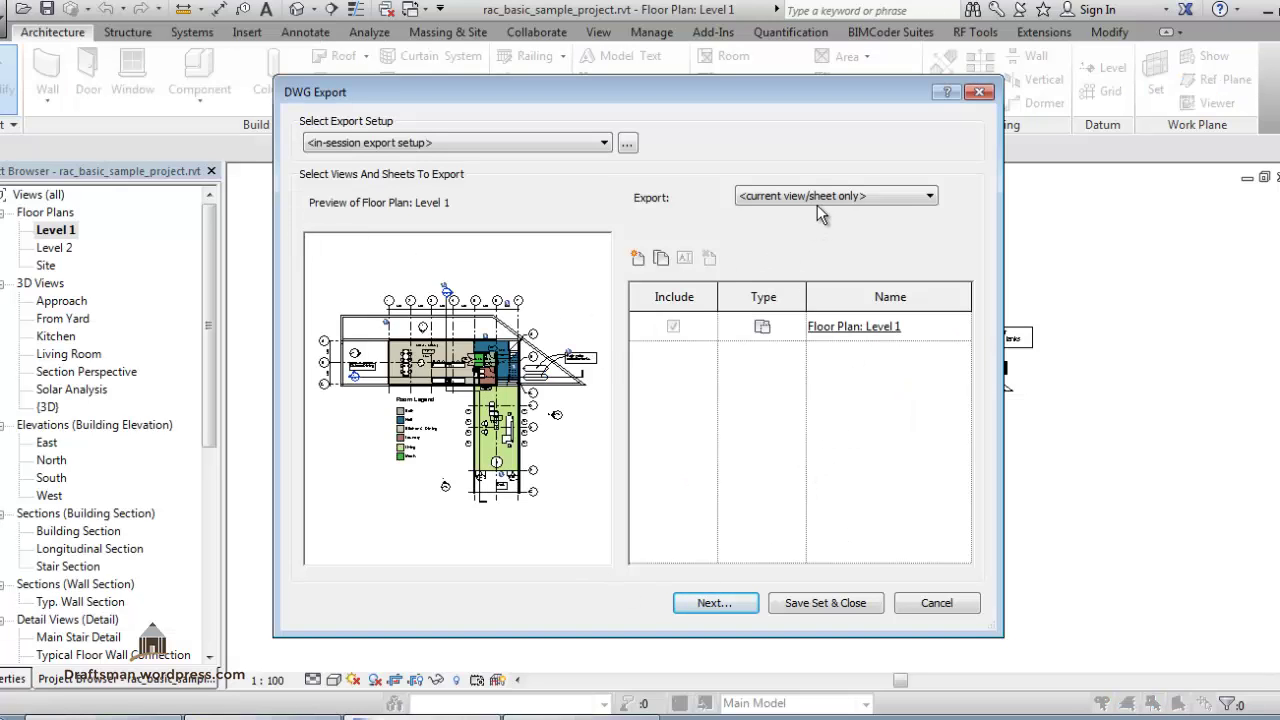
Switch Export to an in-session set, list all model views and tick Site, Approach and From Yard.
click(819, 200)
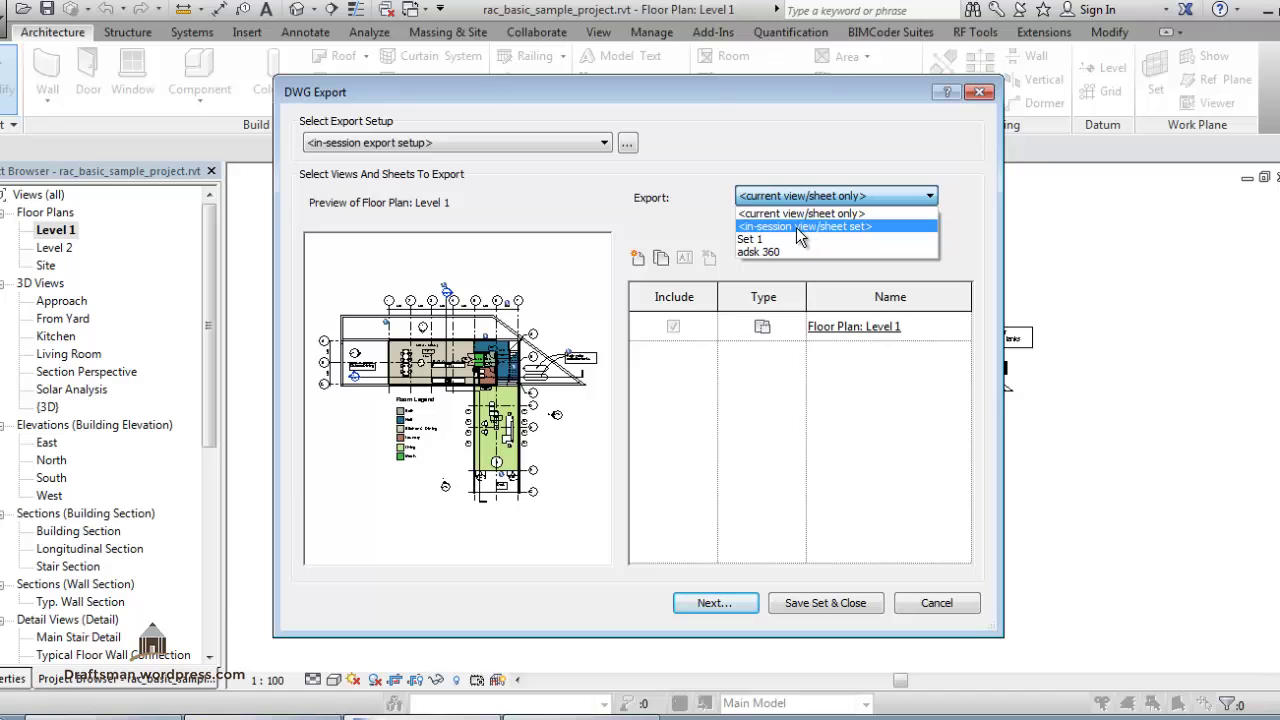
click(790, 228)
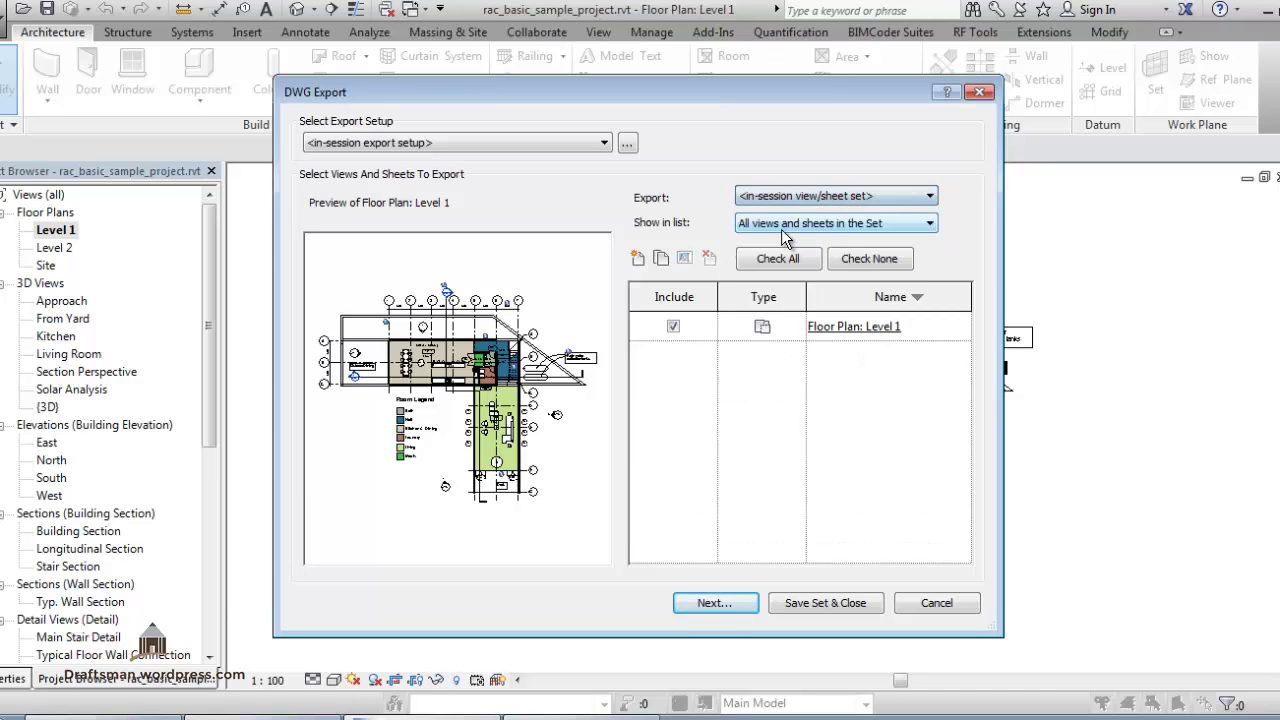
click(787, 230)
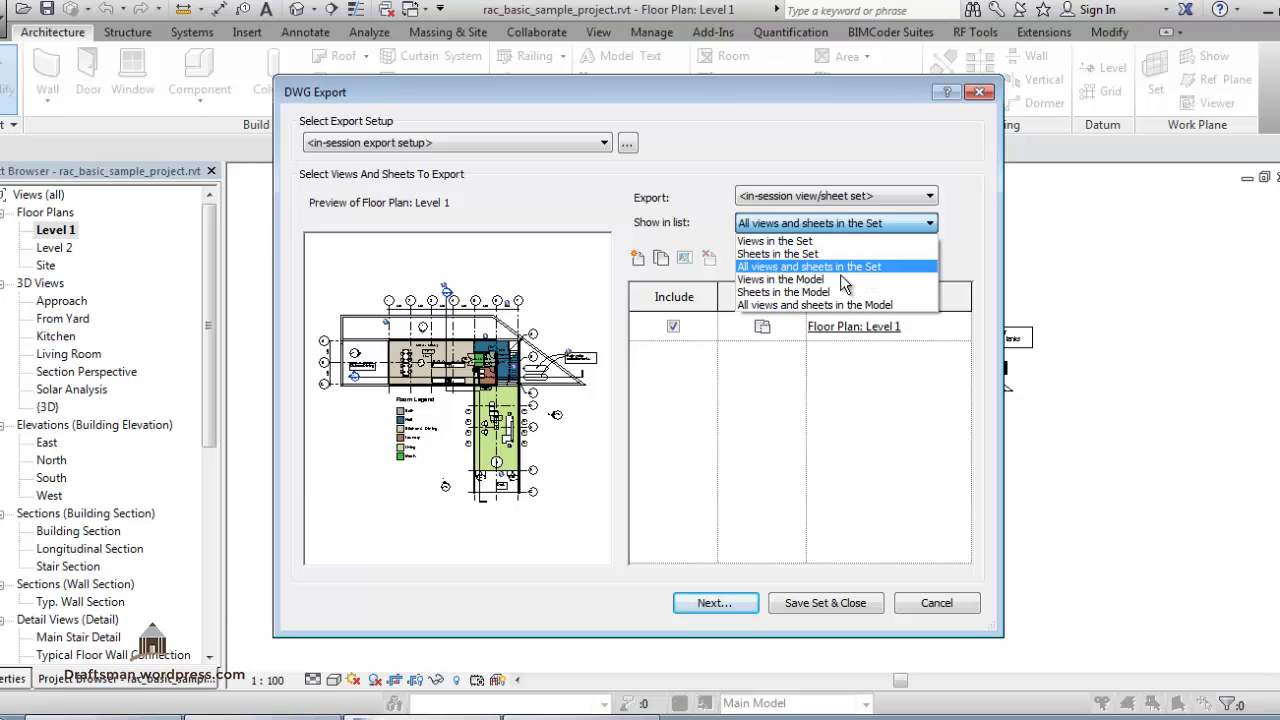
click(822, 281)
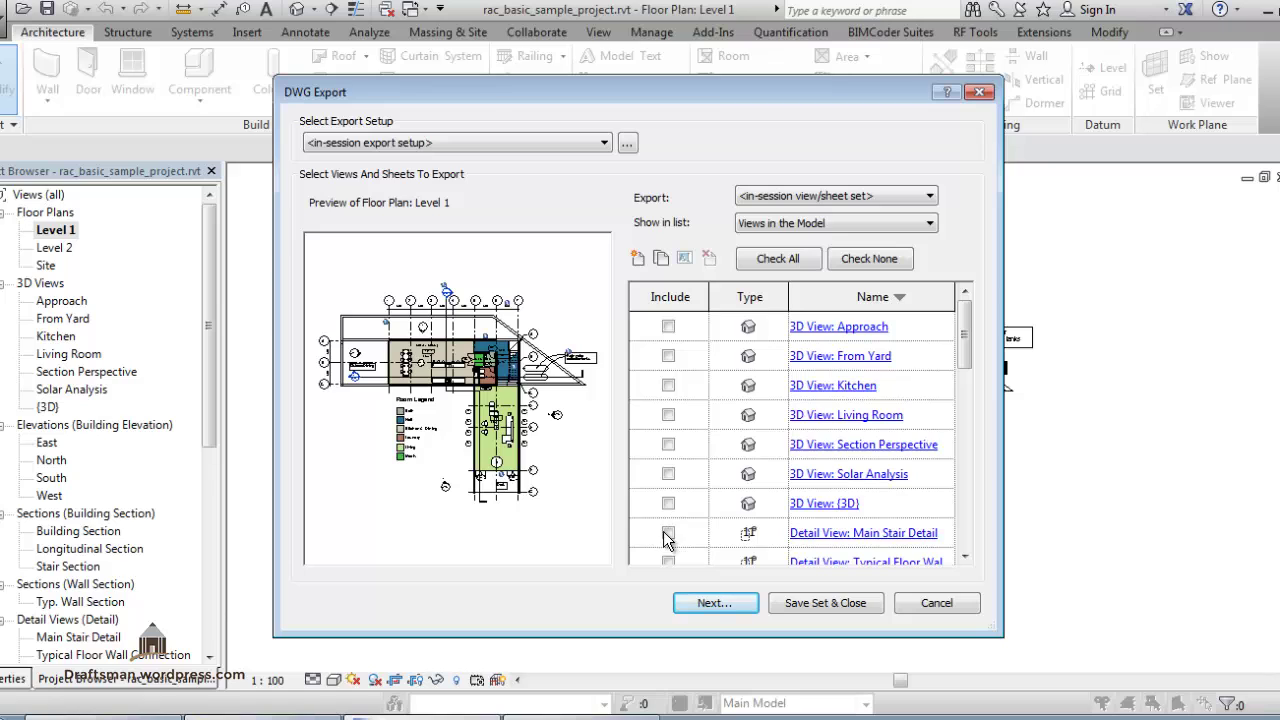
scroll(663, 525, down, 3)
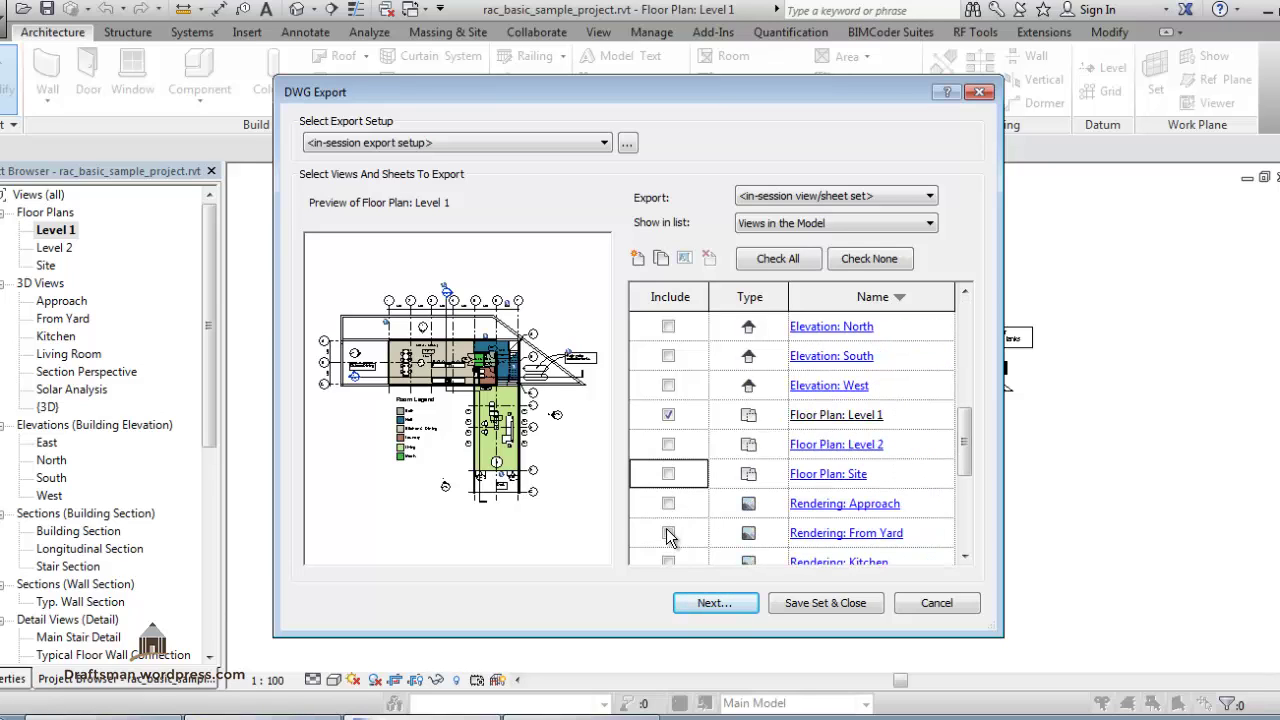
click(668, 533)
click(668, 503)
click(668, 473)
Check all views, clear them again, then list only the model's sheets A001 to A105.
click(772, 258)
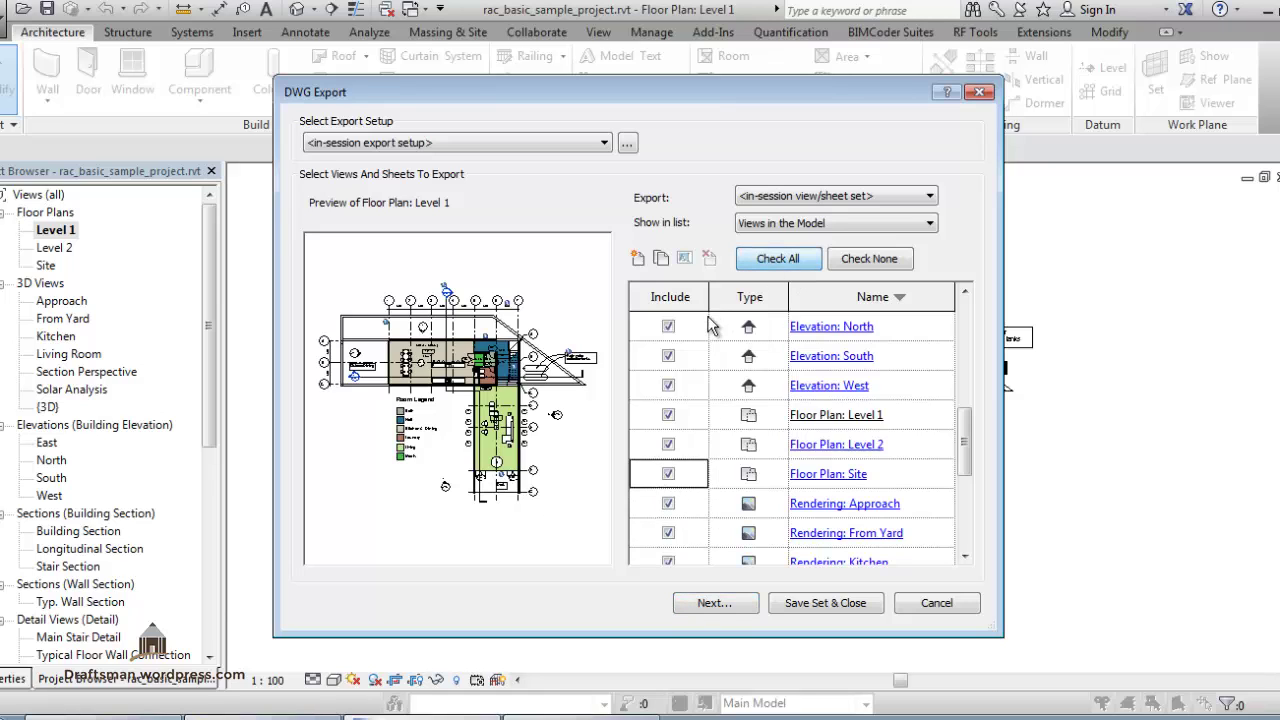
click(853, 259)
drag(965, 425, 960, 322)
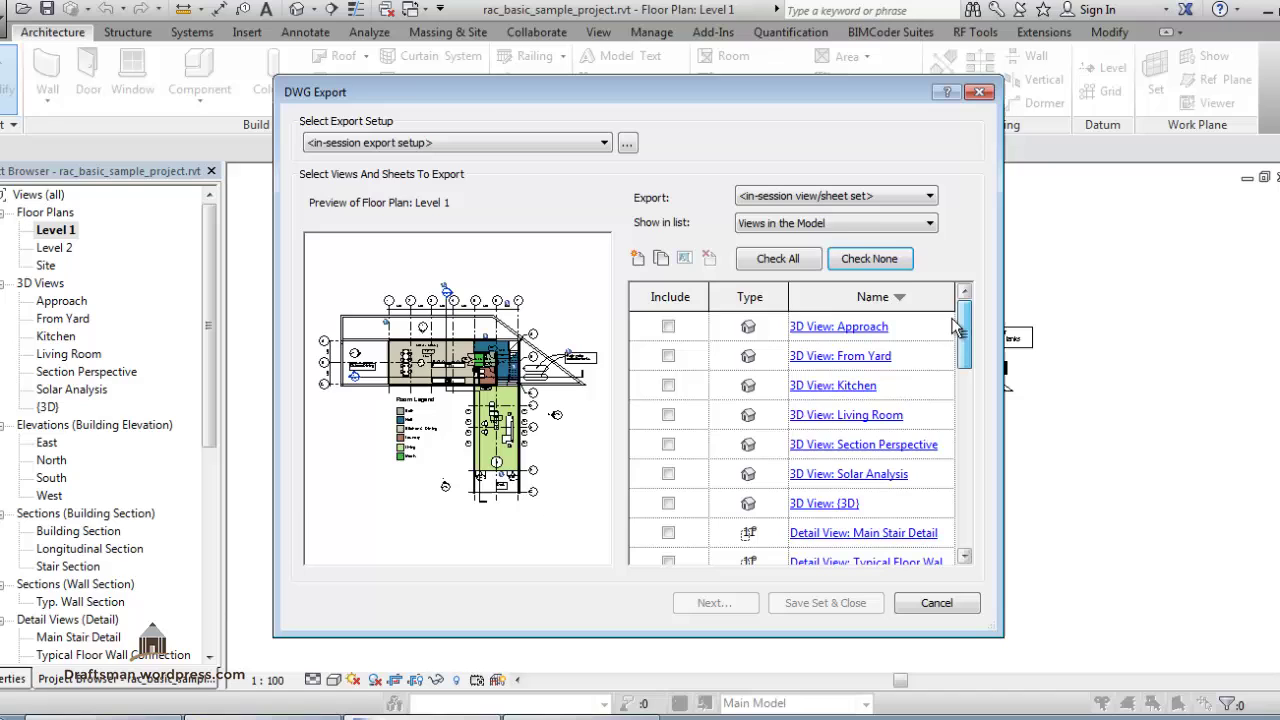
click(830, 224)
click(800, 288)
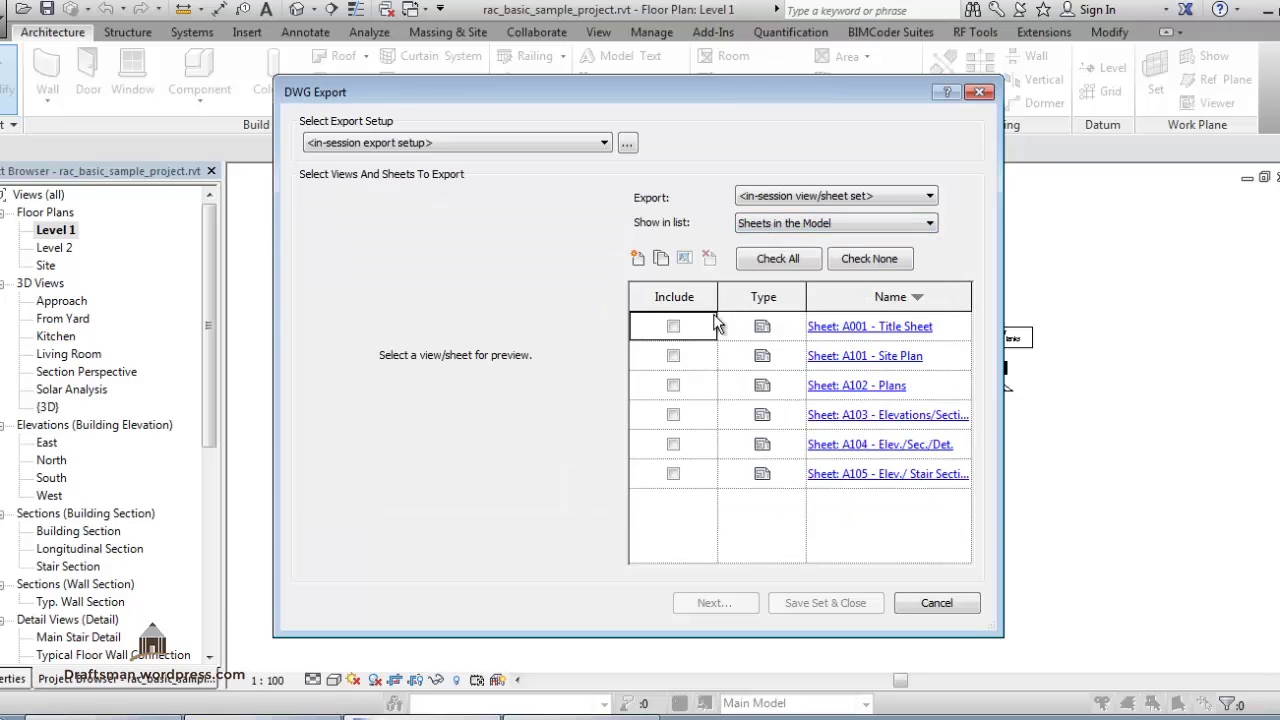
Include all six sheets, then set Export back to current view/sheet only, Floor Plan: Level 1.
click(792, 262)
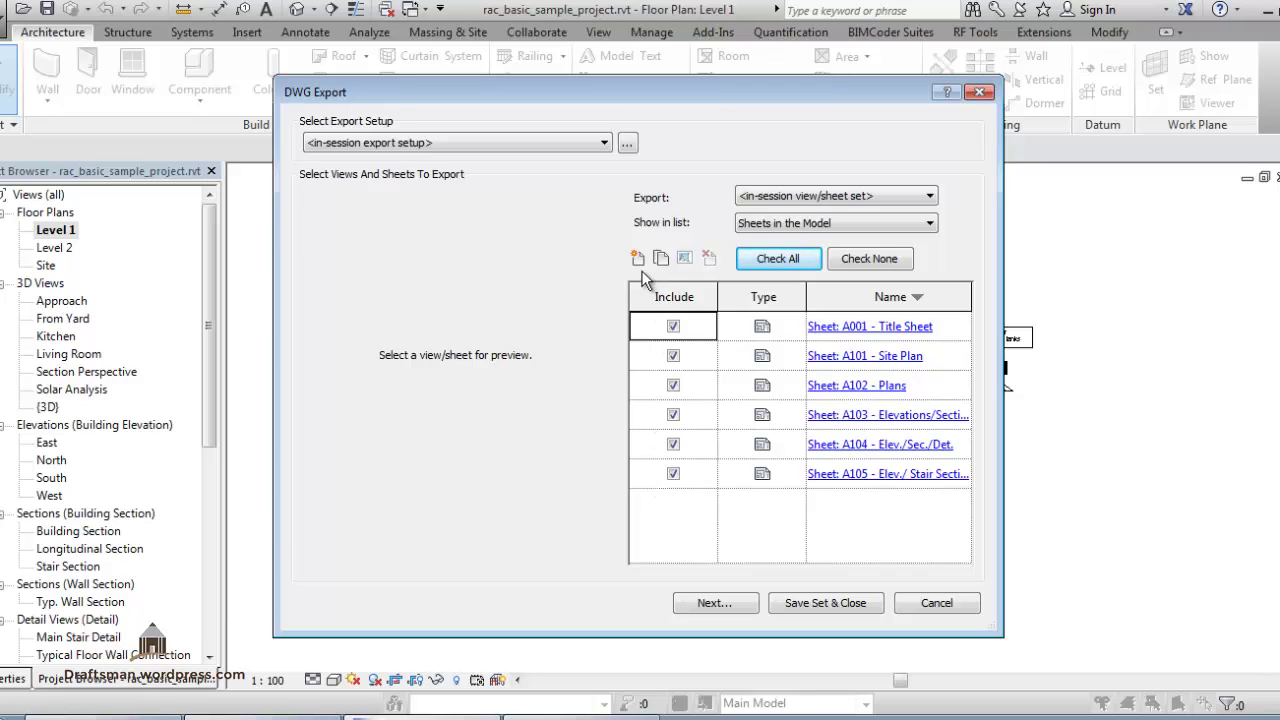
click(766, 196)
click(770, 208)
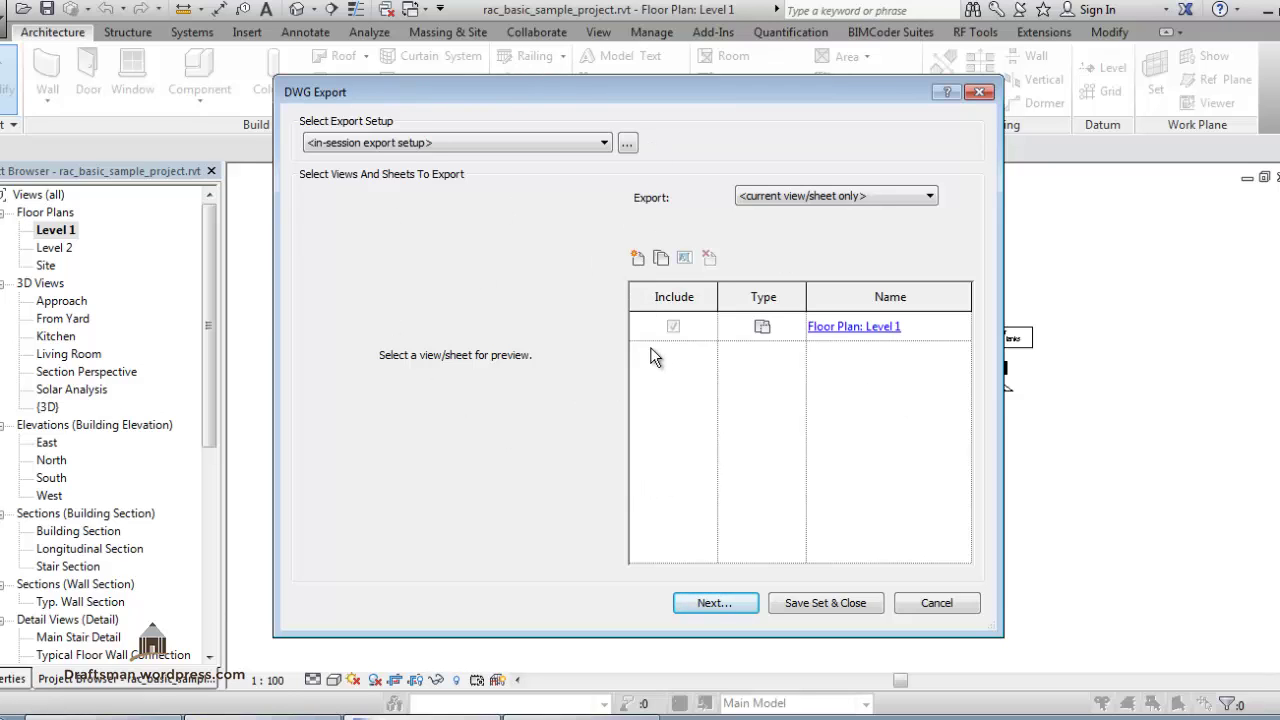
Open Modify DWG/DXF Export Setup and browse the AIA layer rows such as Air Terminals and Communications.
click(632, 144)
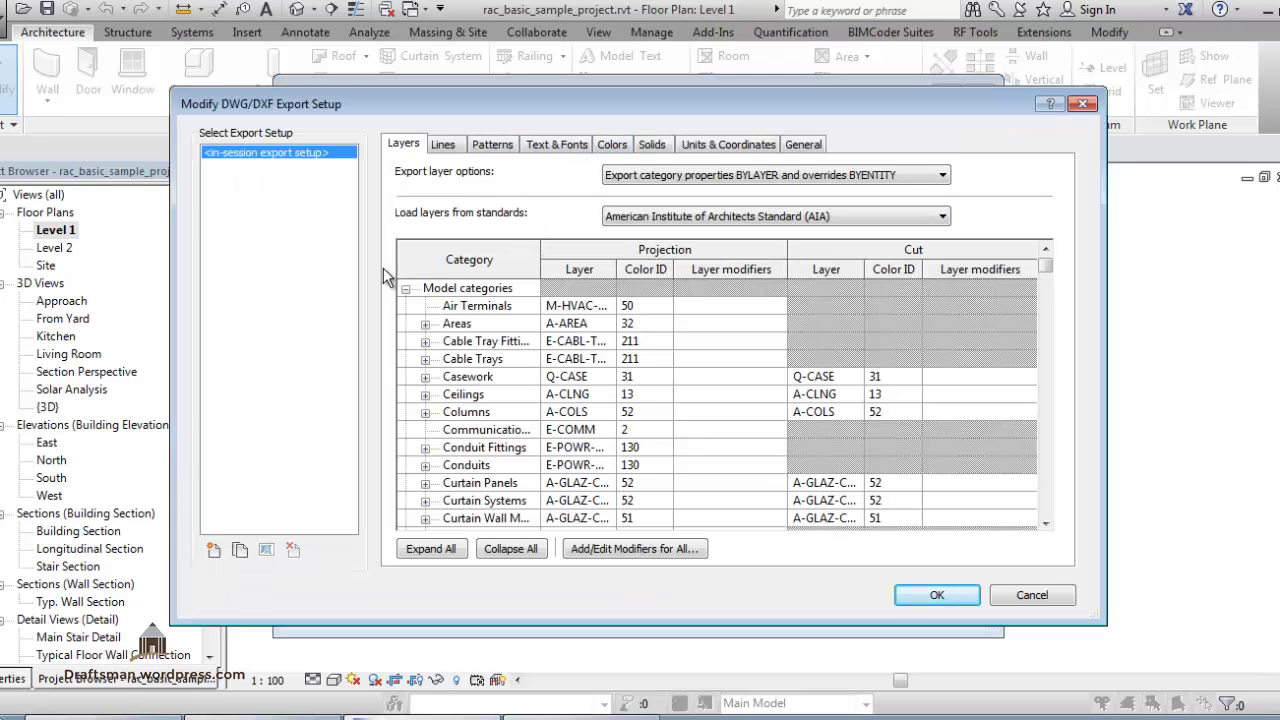
click(483, 307)
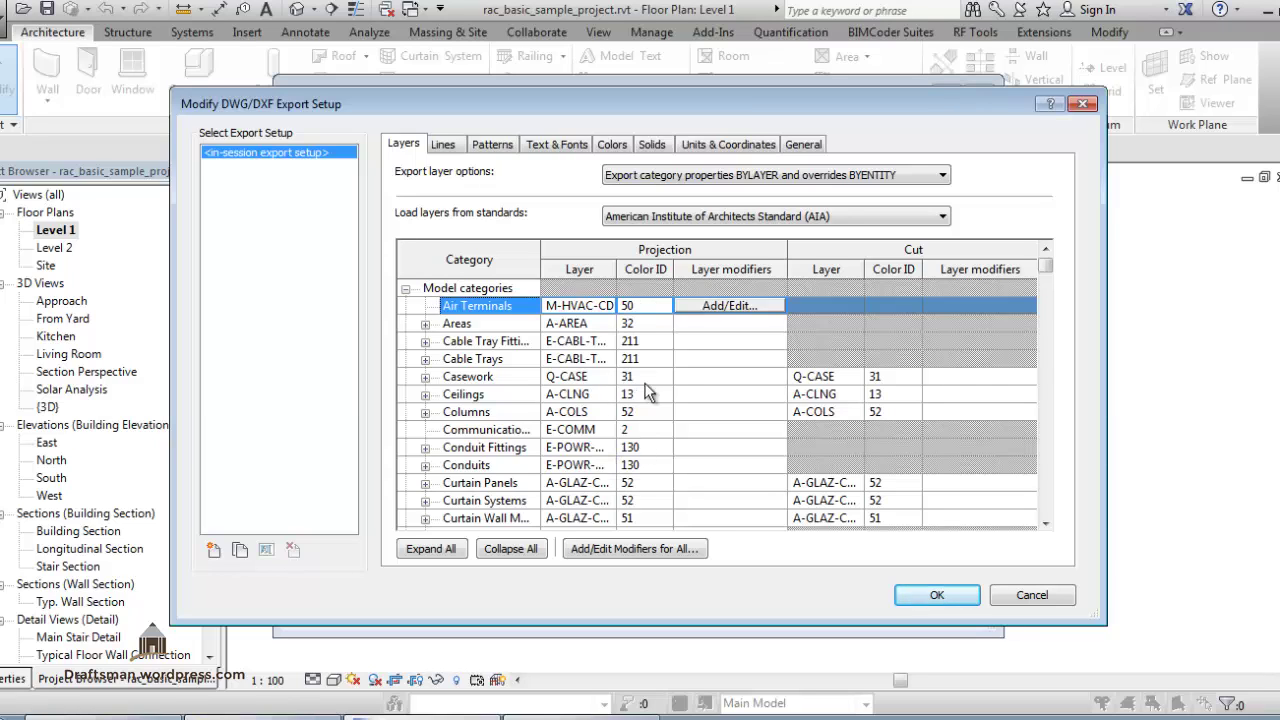
click(636, 430)
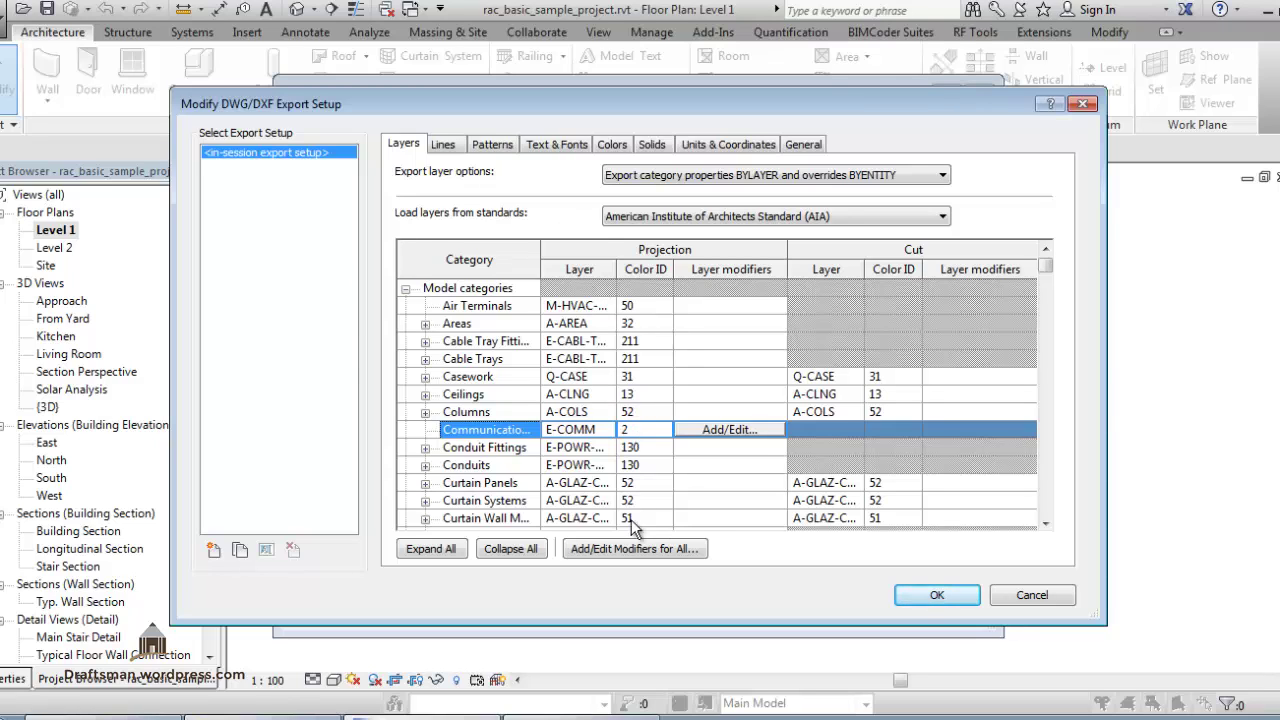
scroll(603, 336, down, 3)
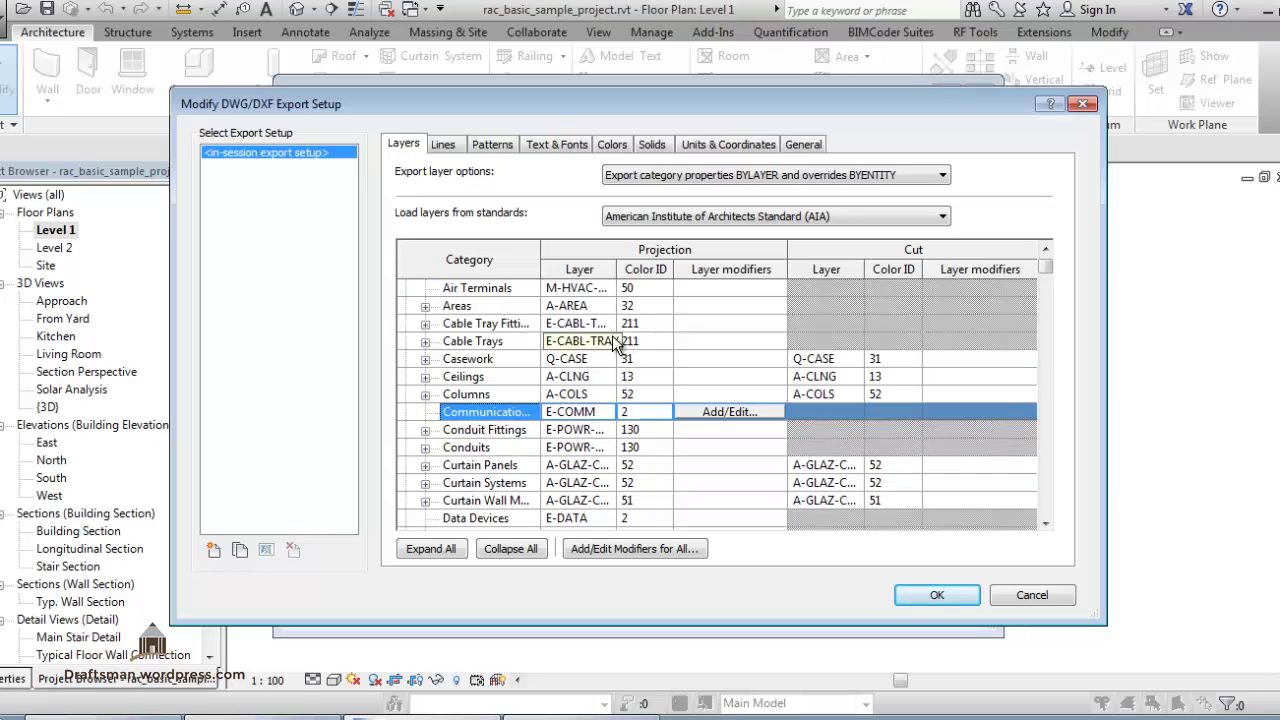
scroll(603, 330, down, 4)
scroll(603, 330, down, 3)
scroll(603, 330, down, 4)
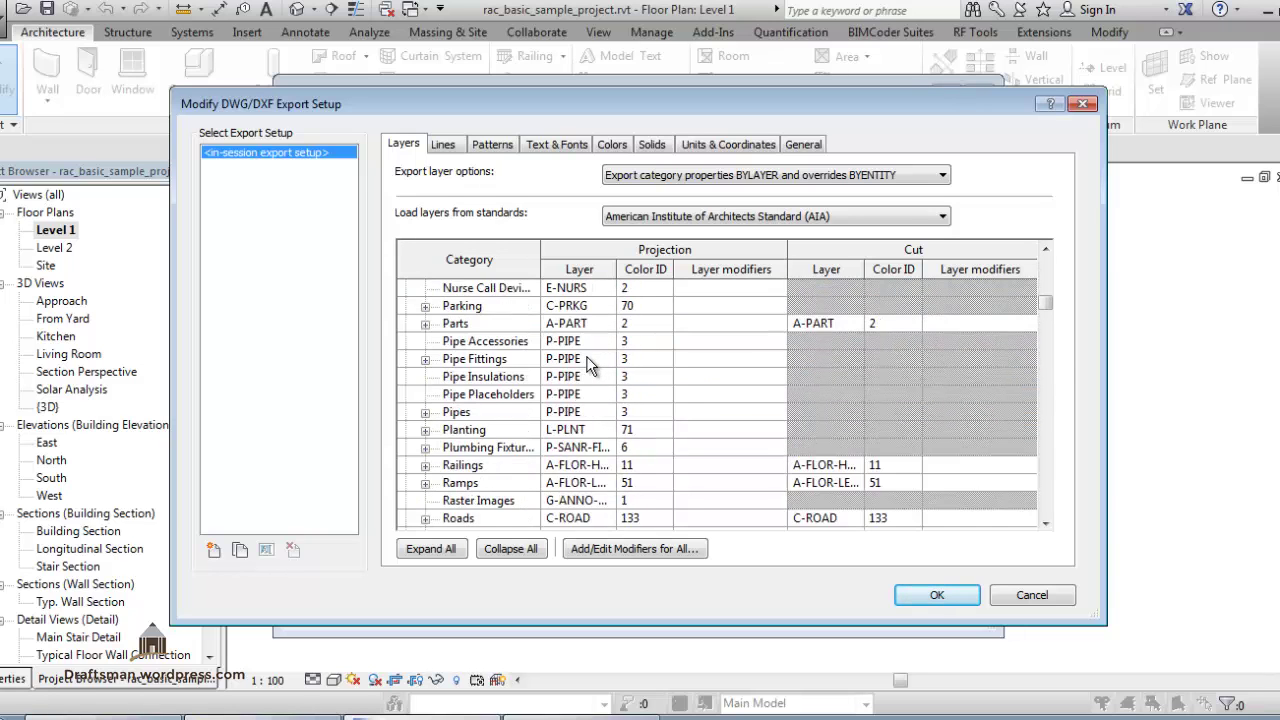
scroll(605, 326, down, 2)
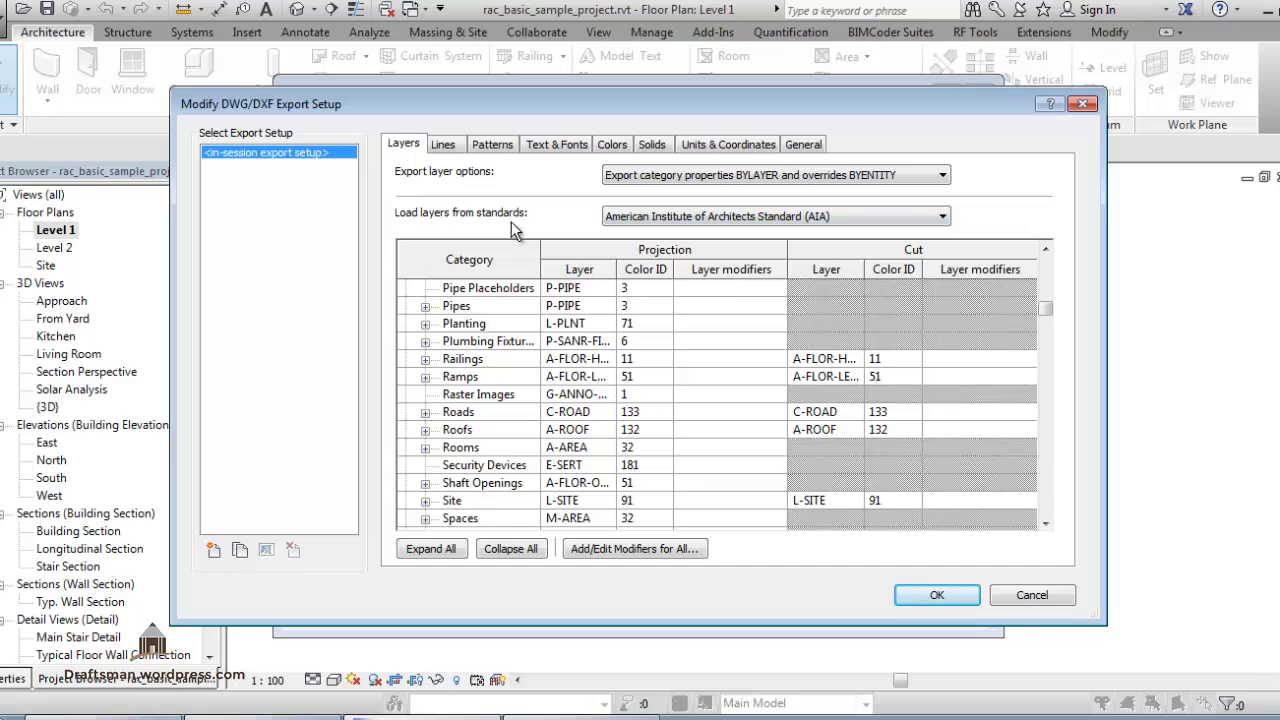
click(687, 213)
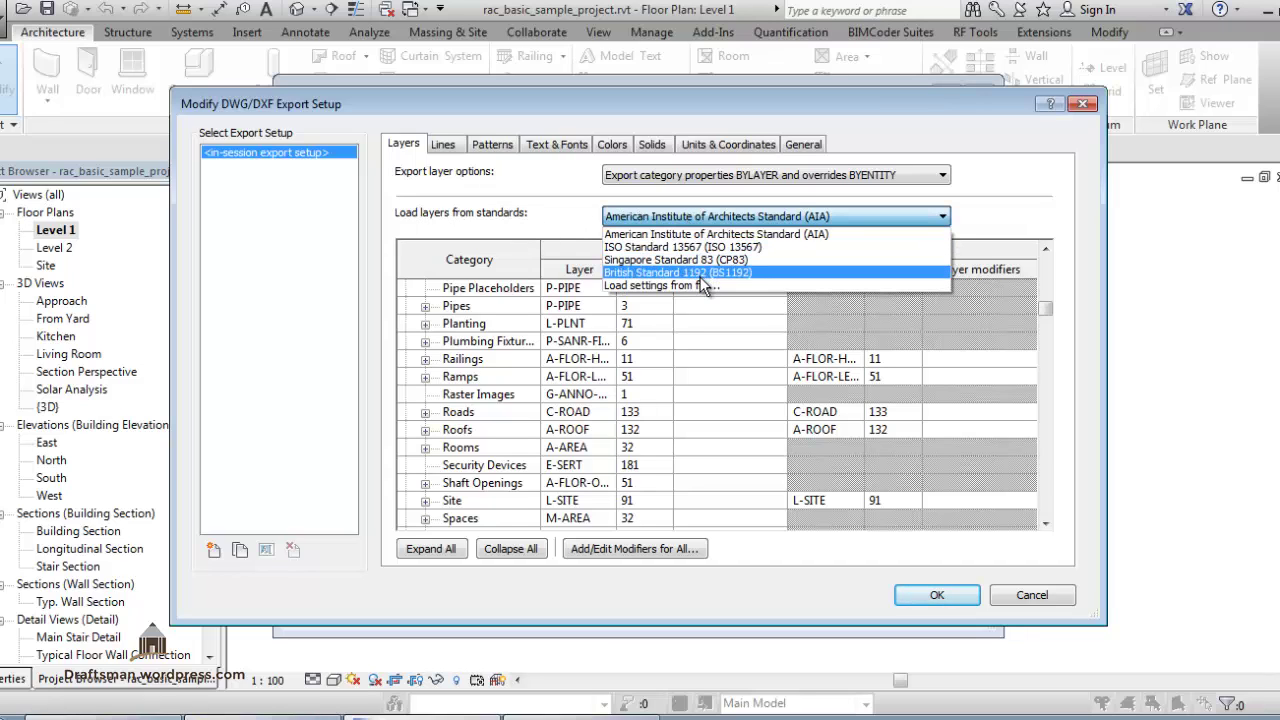
click(692, 288)
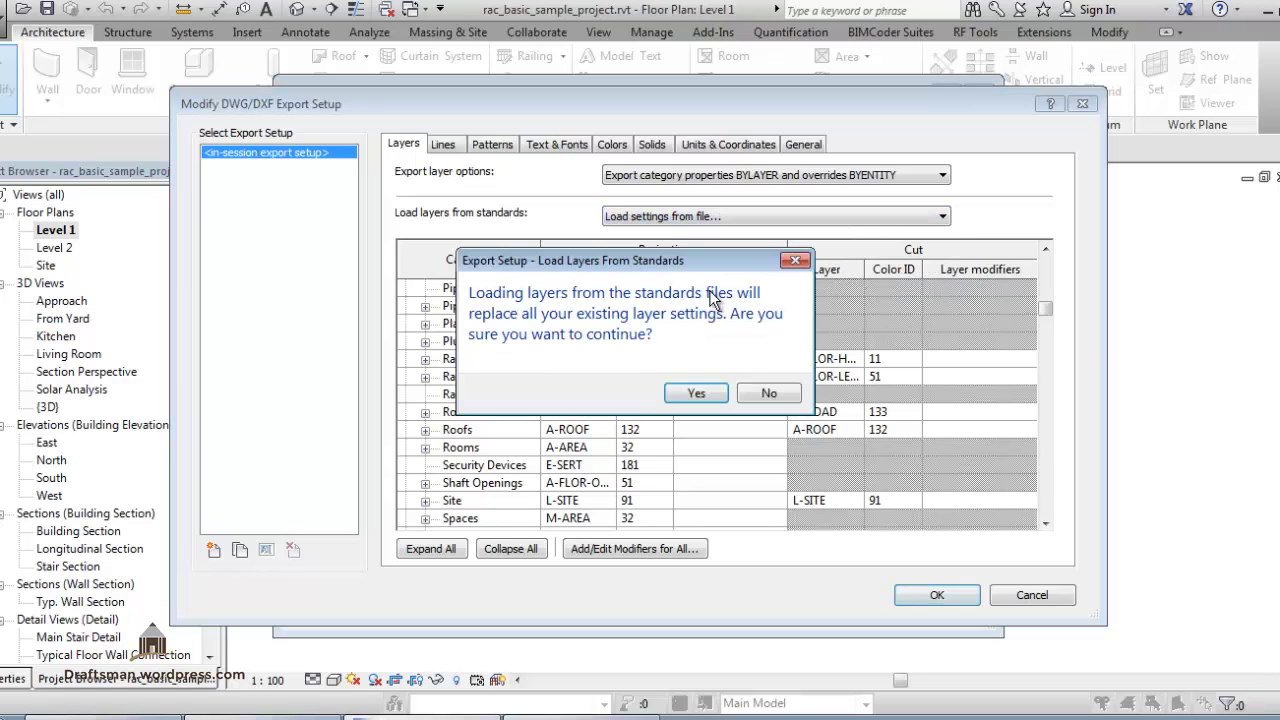
click(706, 398)
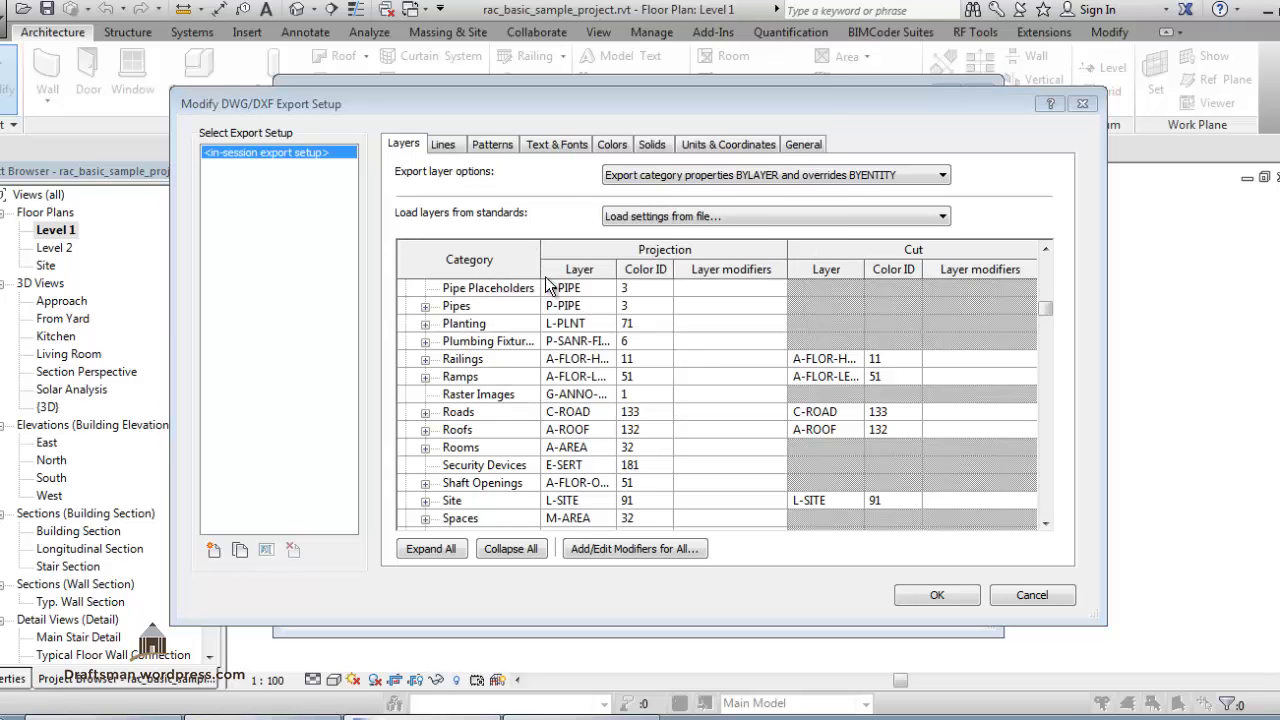
click(770, 525)
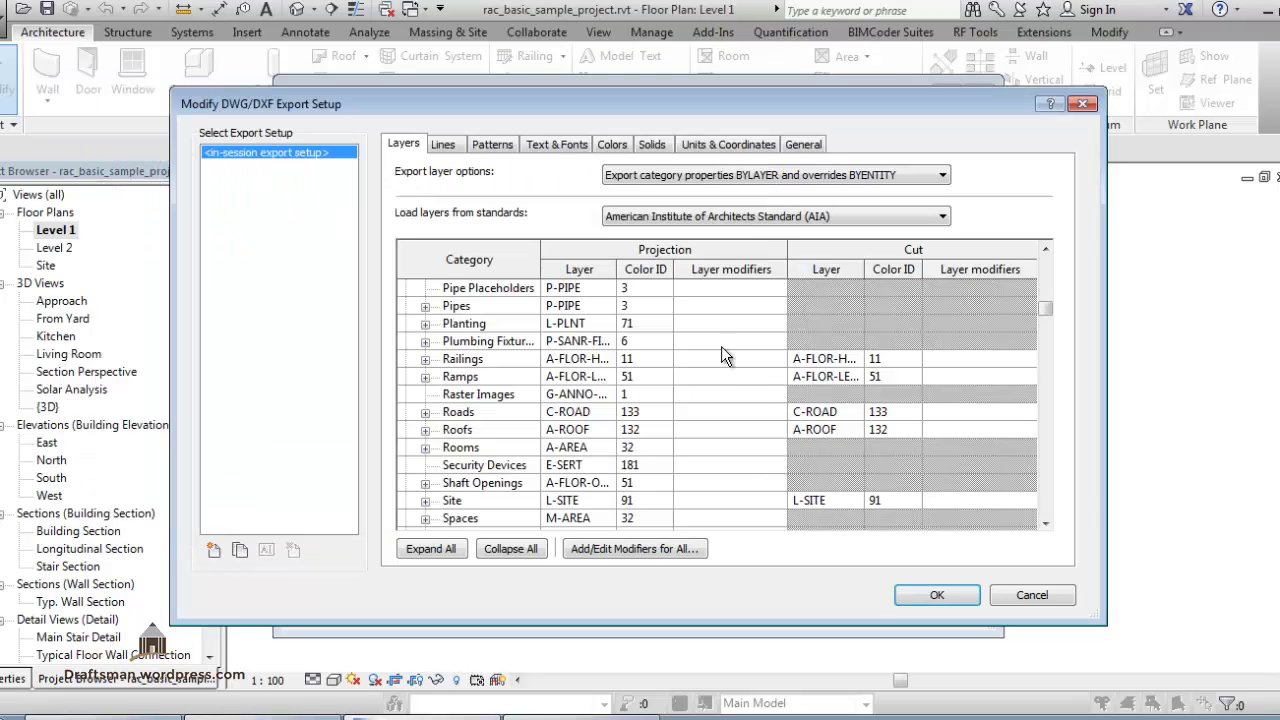
Review the Roofs, Pipe Placeholders and Lighting Fixtures layers, closing Lighting Fixtures' layer modifiers unchanged.
click(723, 432)
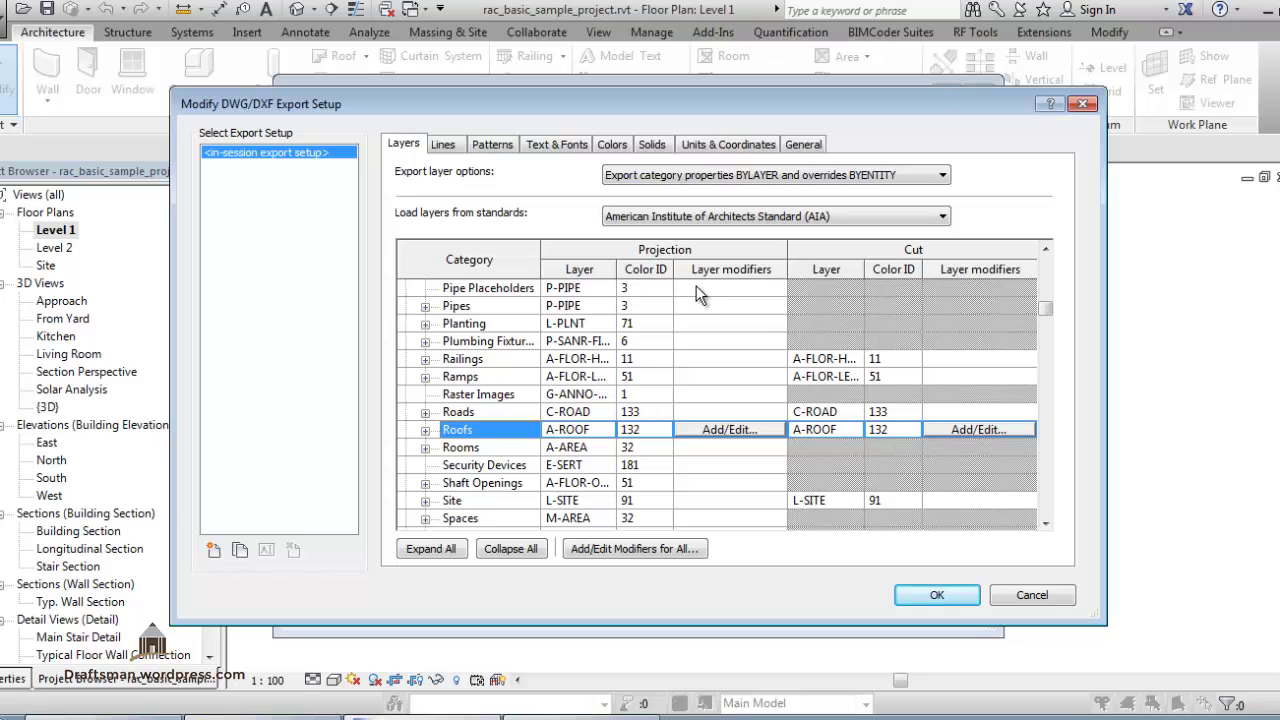
click(590, 285)
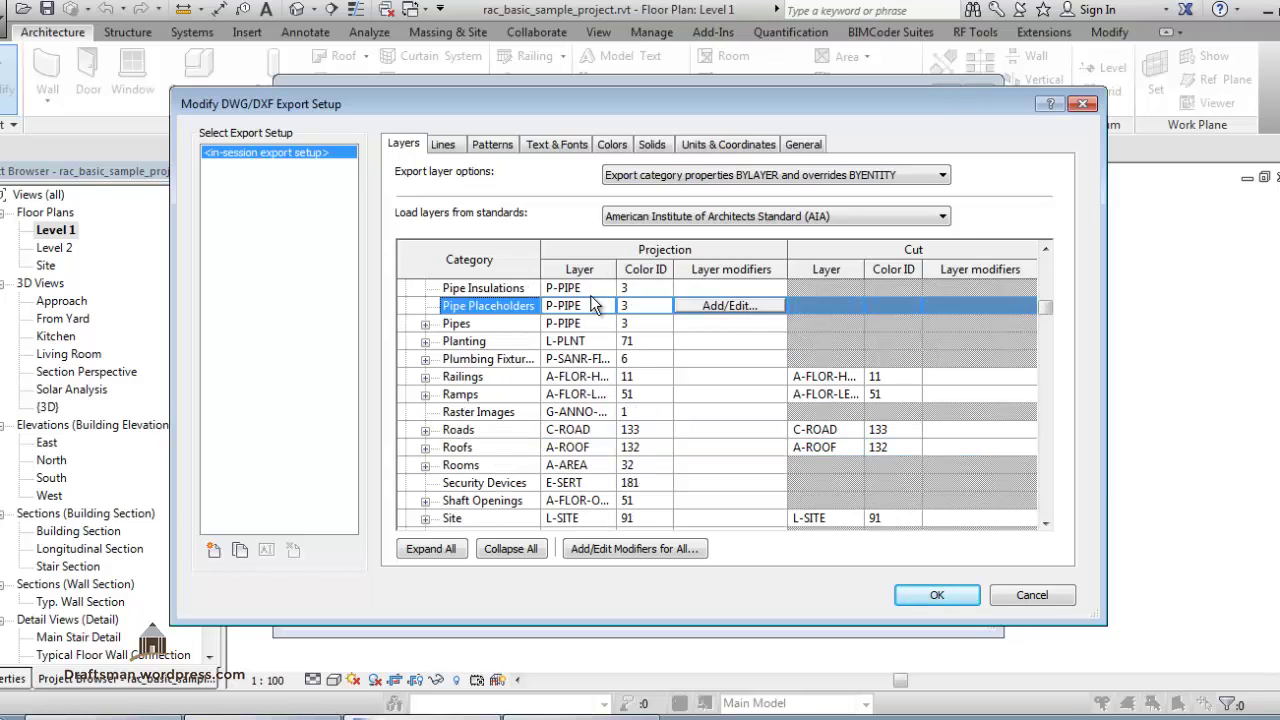
scroll(590, 285, up, 2)
scroll(592, 300, up, 1)
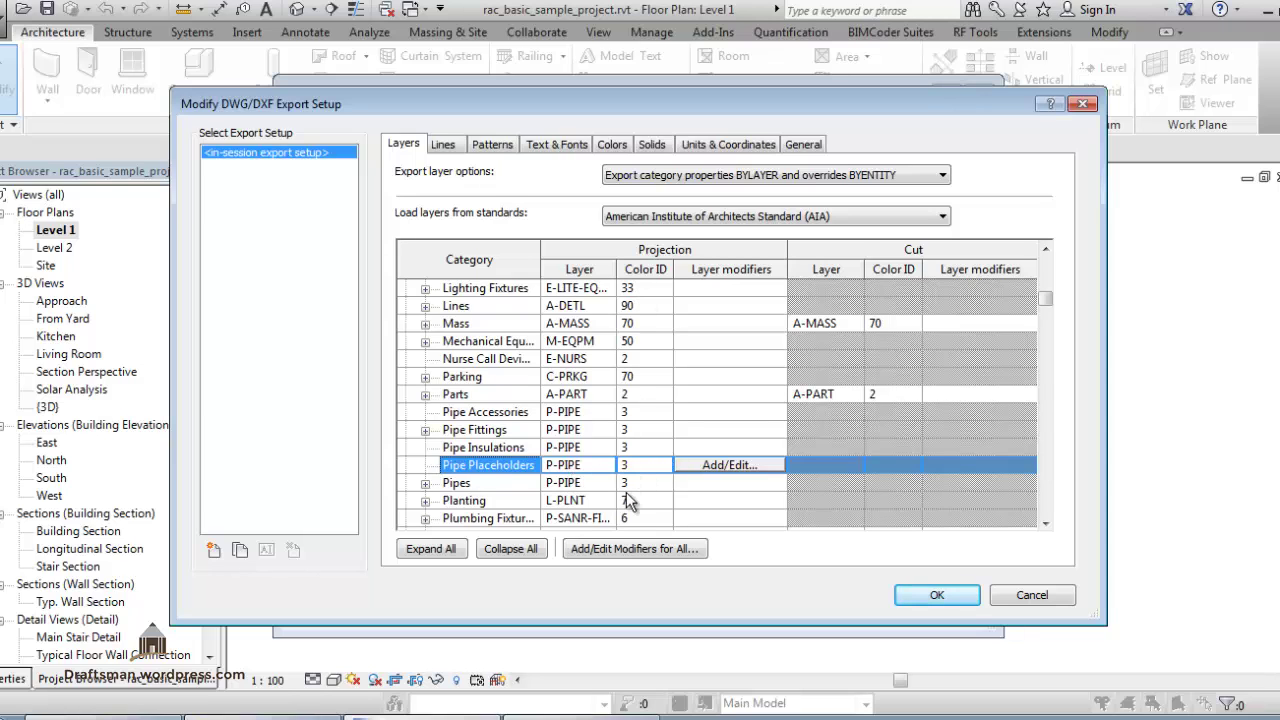
click(729, 285)
scroll(735, 283, up, 1)
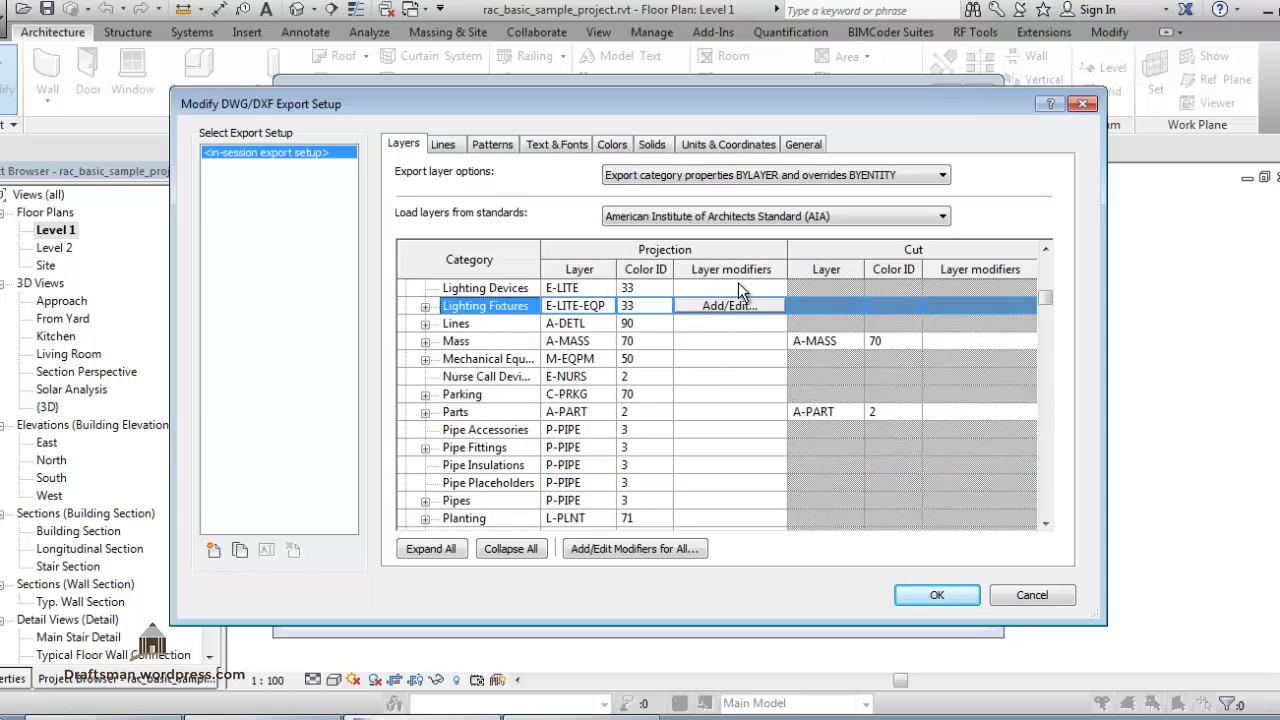
click(728, 305)
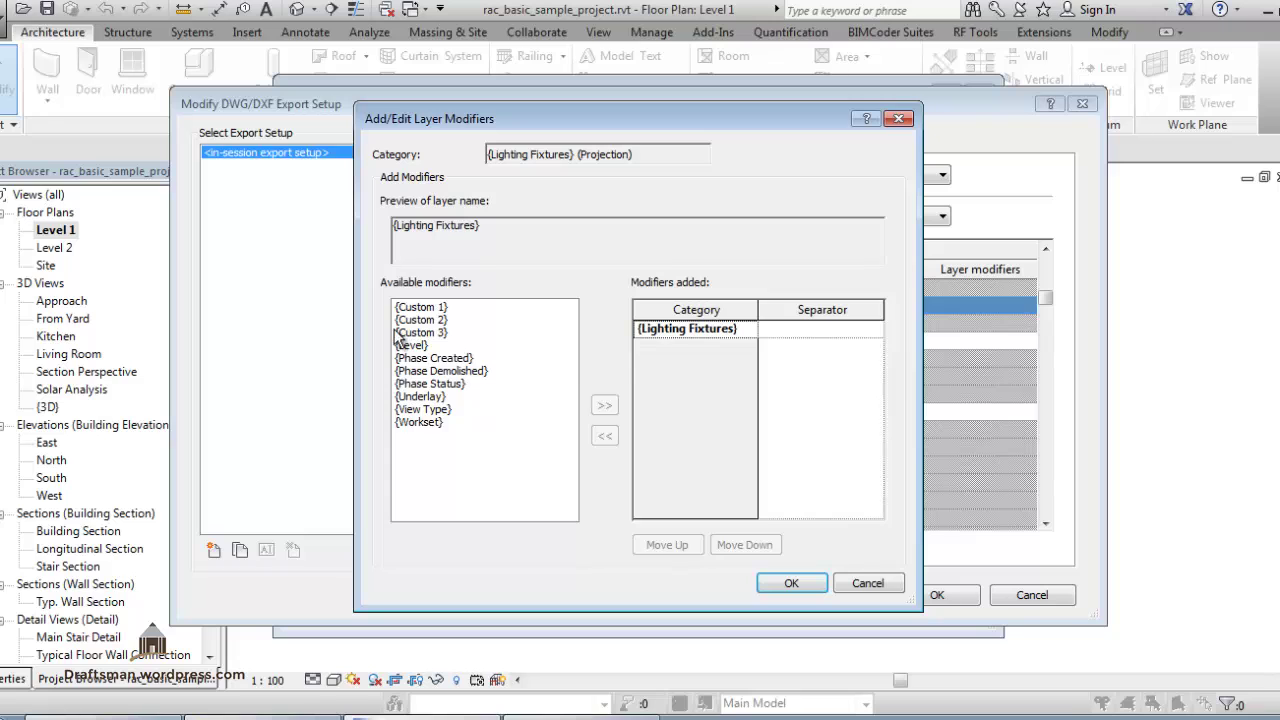
click(845, 583)
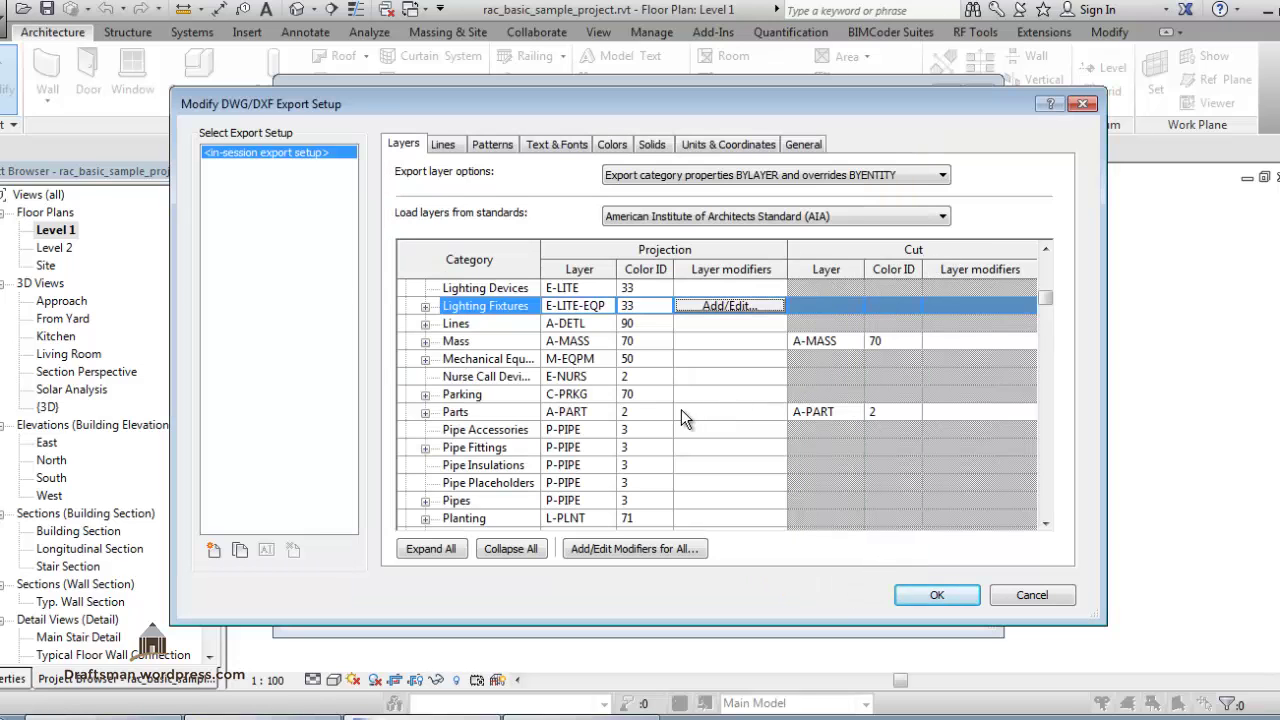
Check the Parts and Roofs layer rows, then move to the Lines linetype mapping.
click(673, 411)
scroll(675, 409, down, 2)
scroll(669, 408, down, 2)
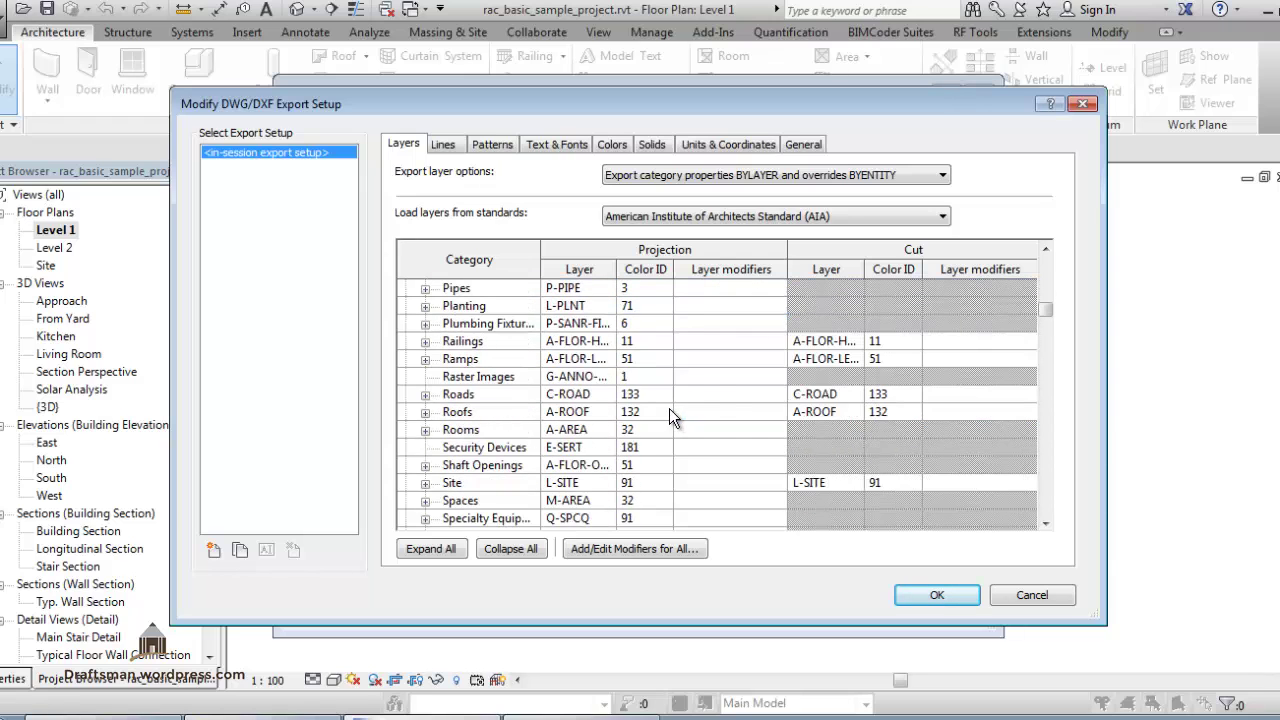
scroll(710, 403, down, 1)
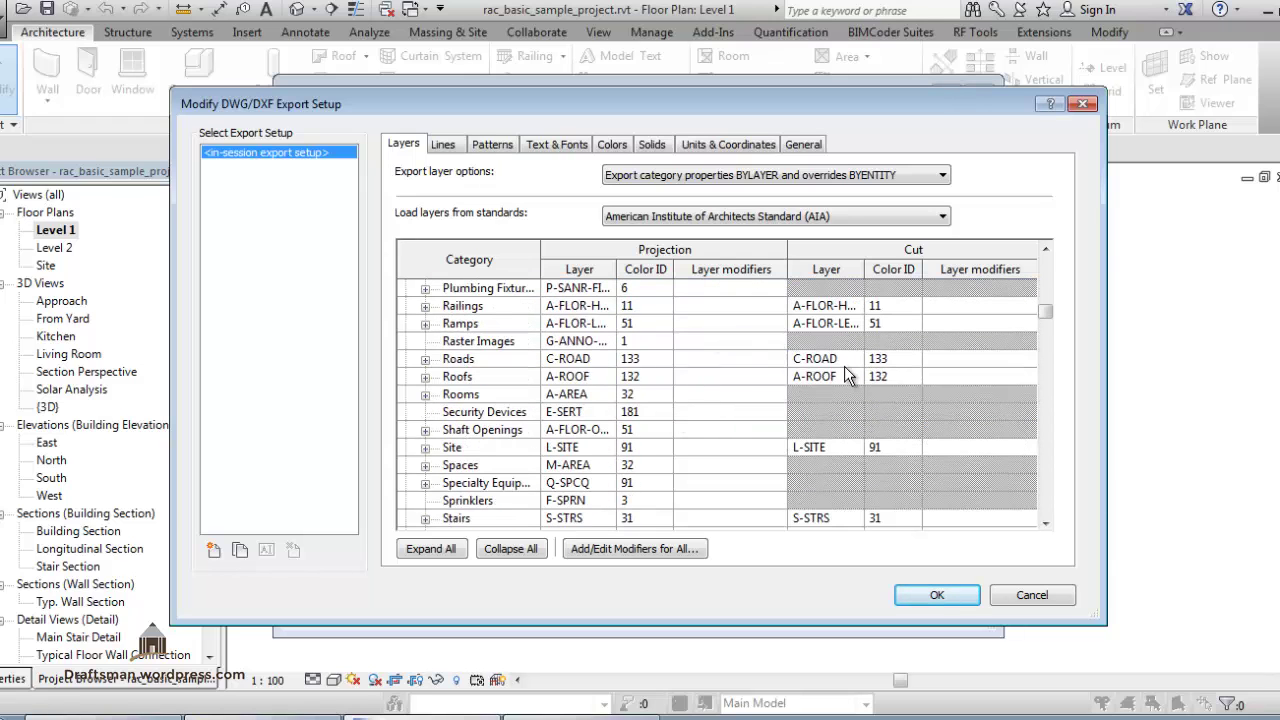
click(476, 378)
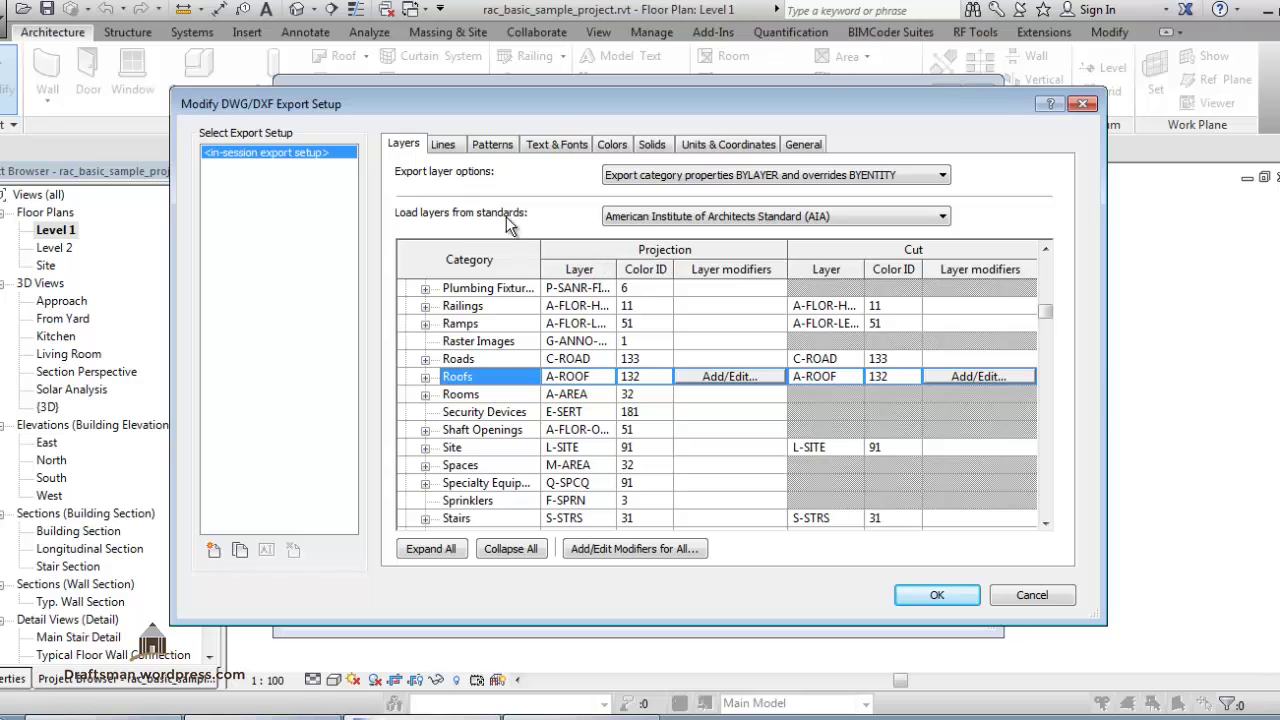
click(440, 145)
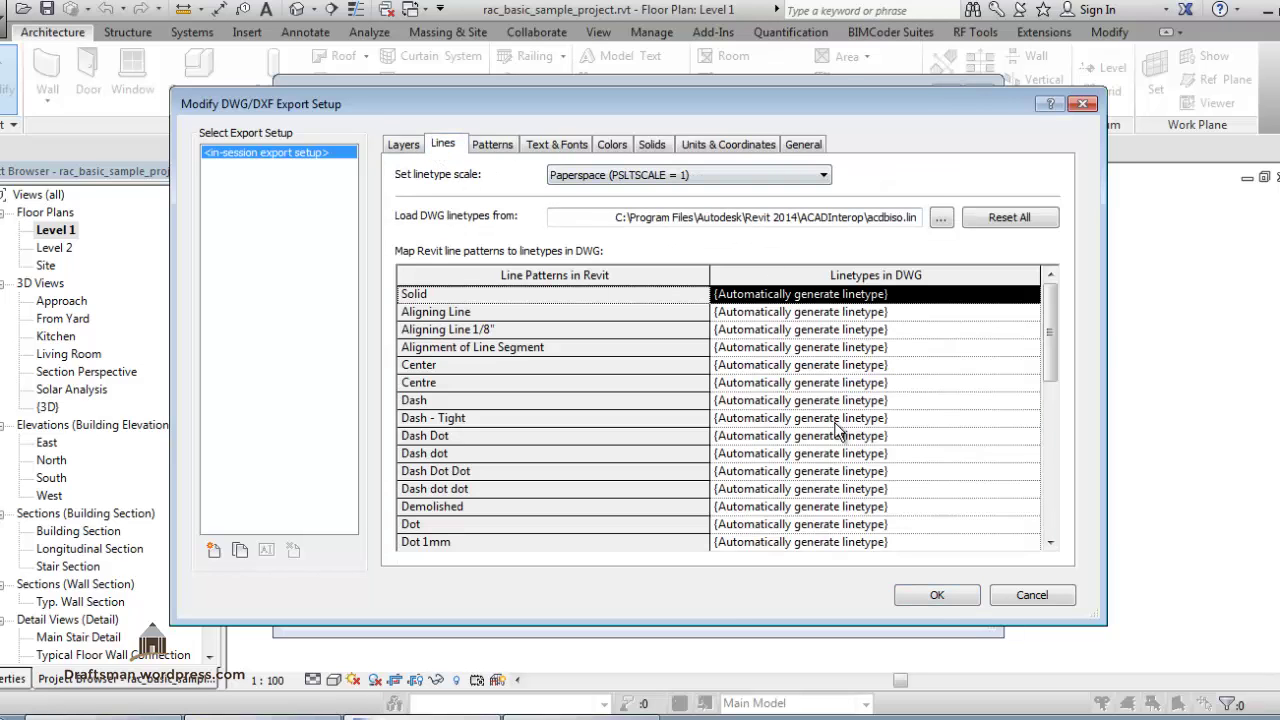
Browse the Center pattern's DWG linetype list without changing it, then view Patterns and Text & Fonts.
click(495, 366)
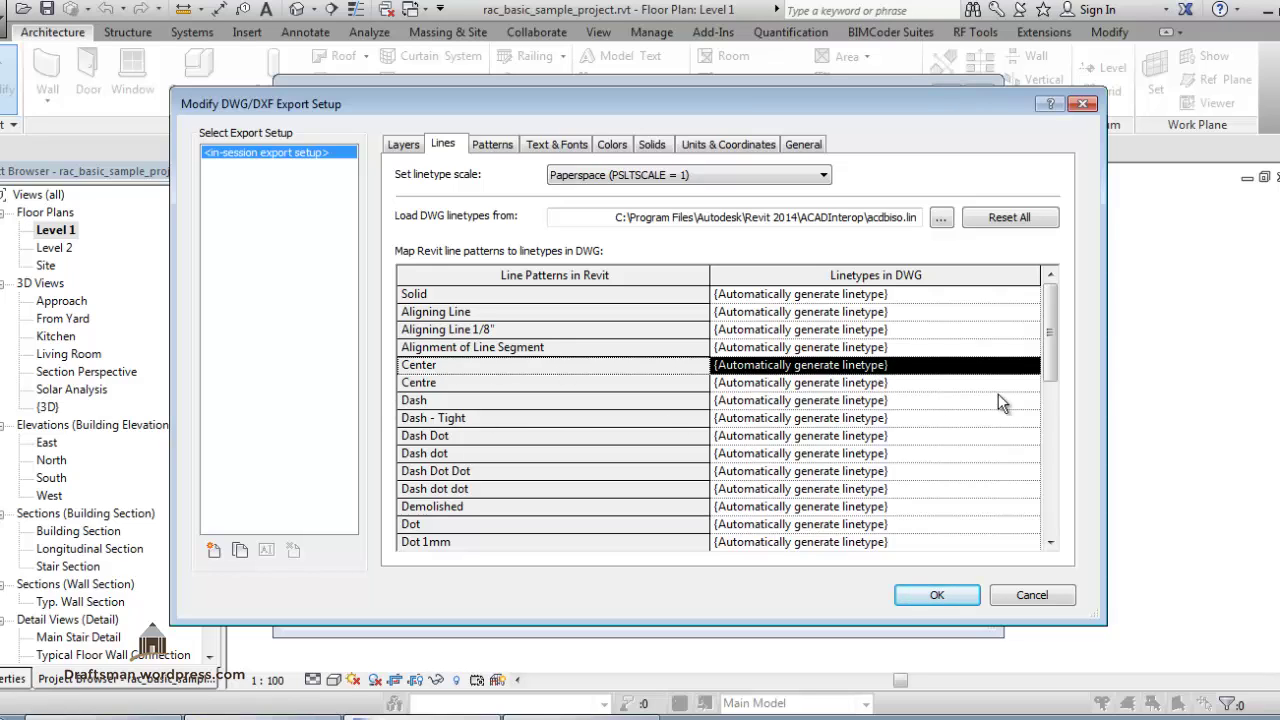
click(1024, 362)
click(1032, 366)
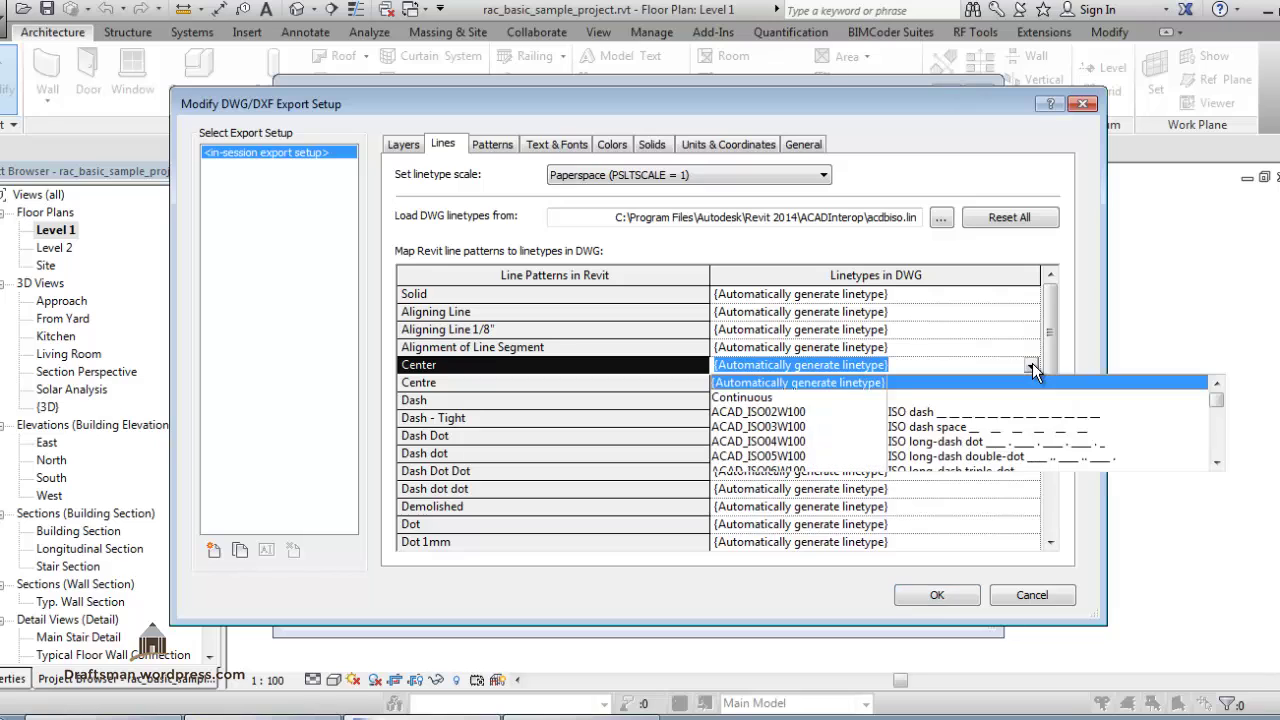
scroll(994, 473, down, 3)
scroll(987, 453, down, 2)
scroll(987, 453, down, 1)
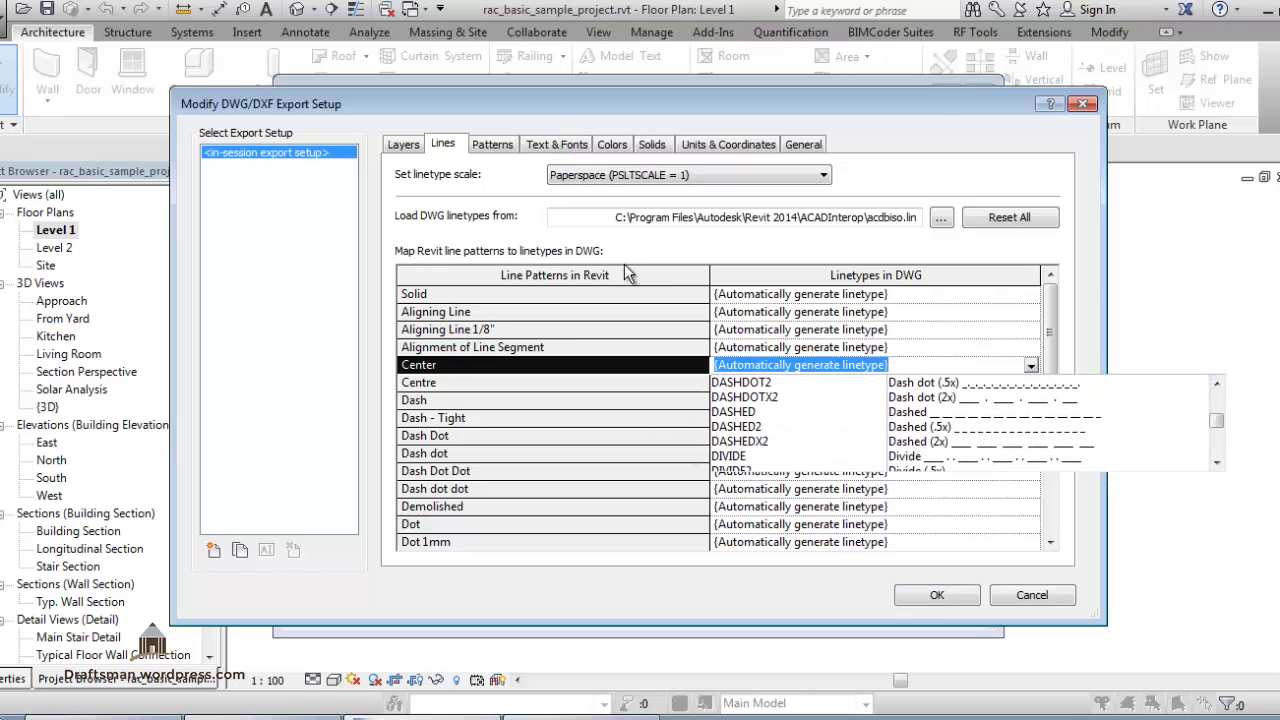
click(603, 253)
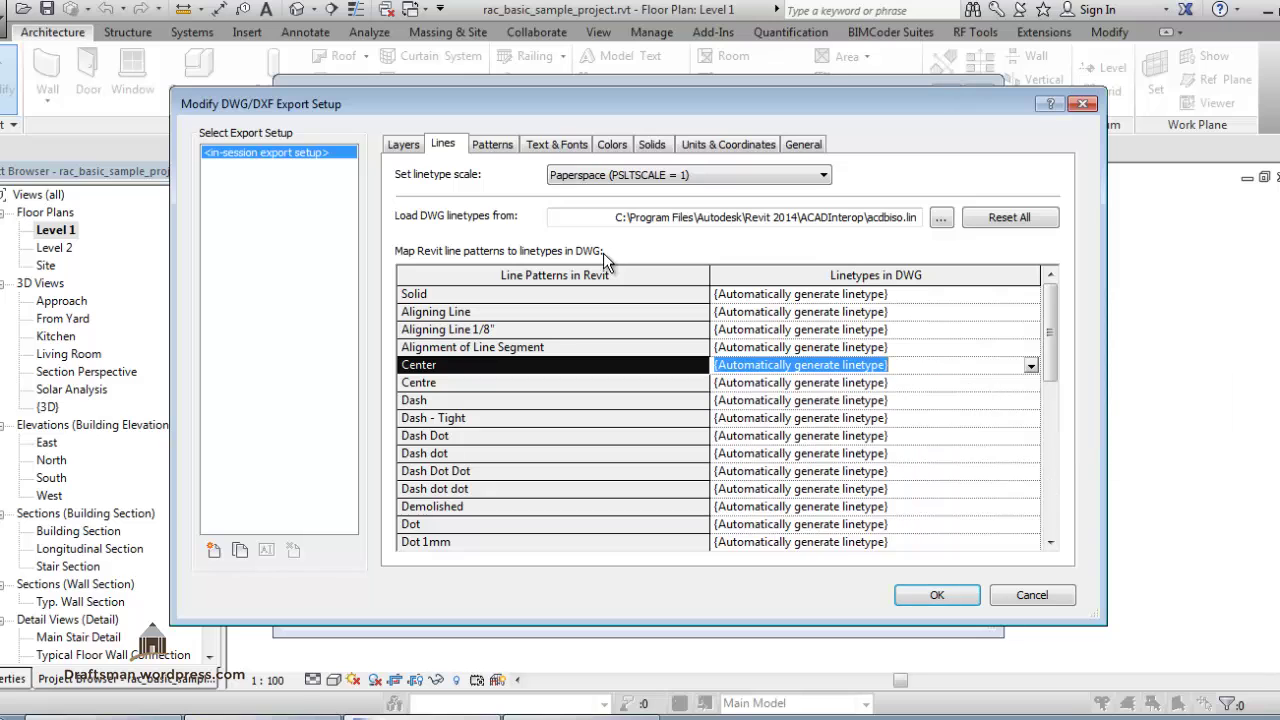
click(491, 145)
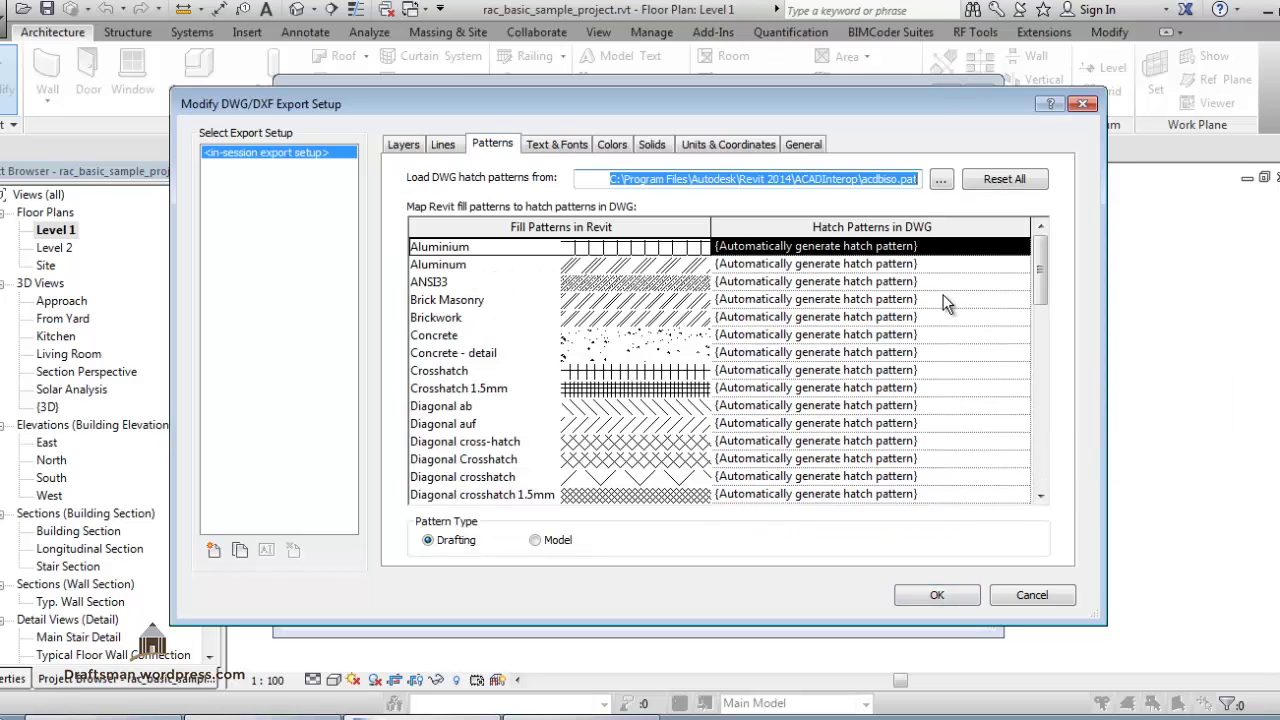
click(560, 145)
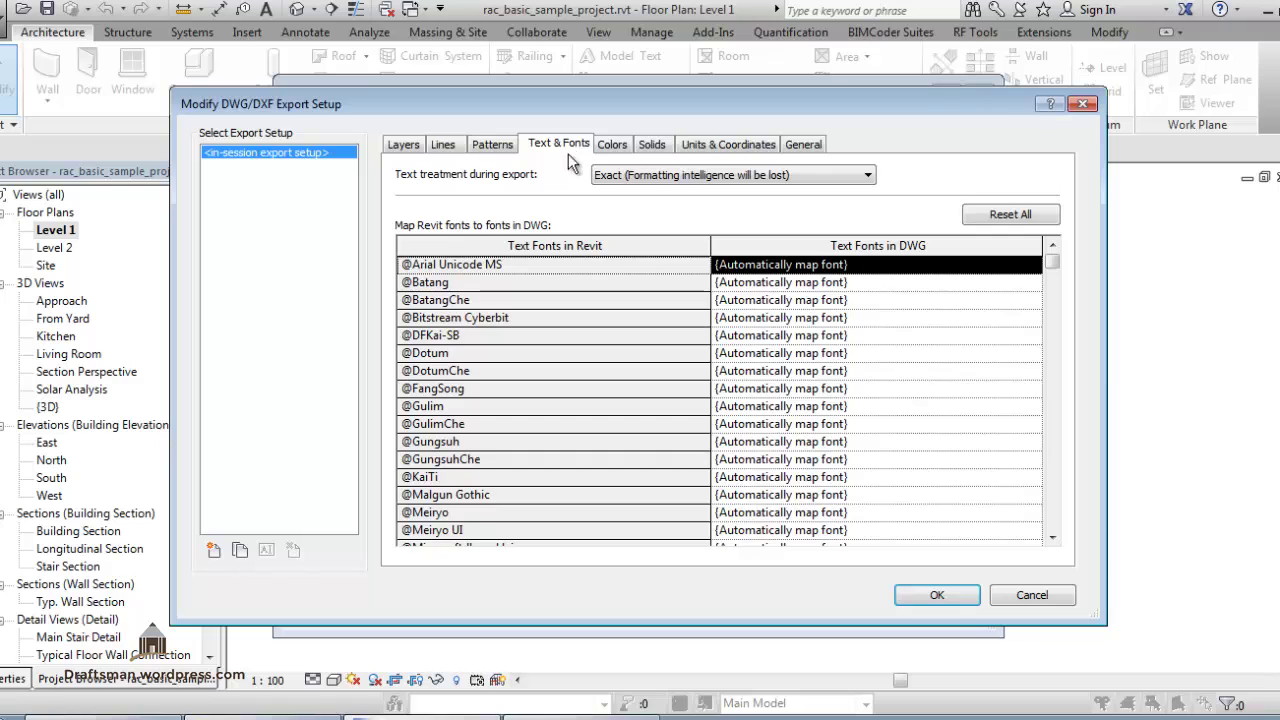
click(474, 408)
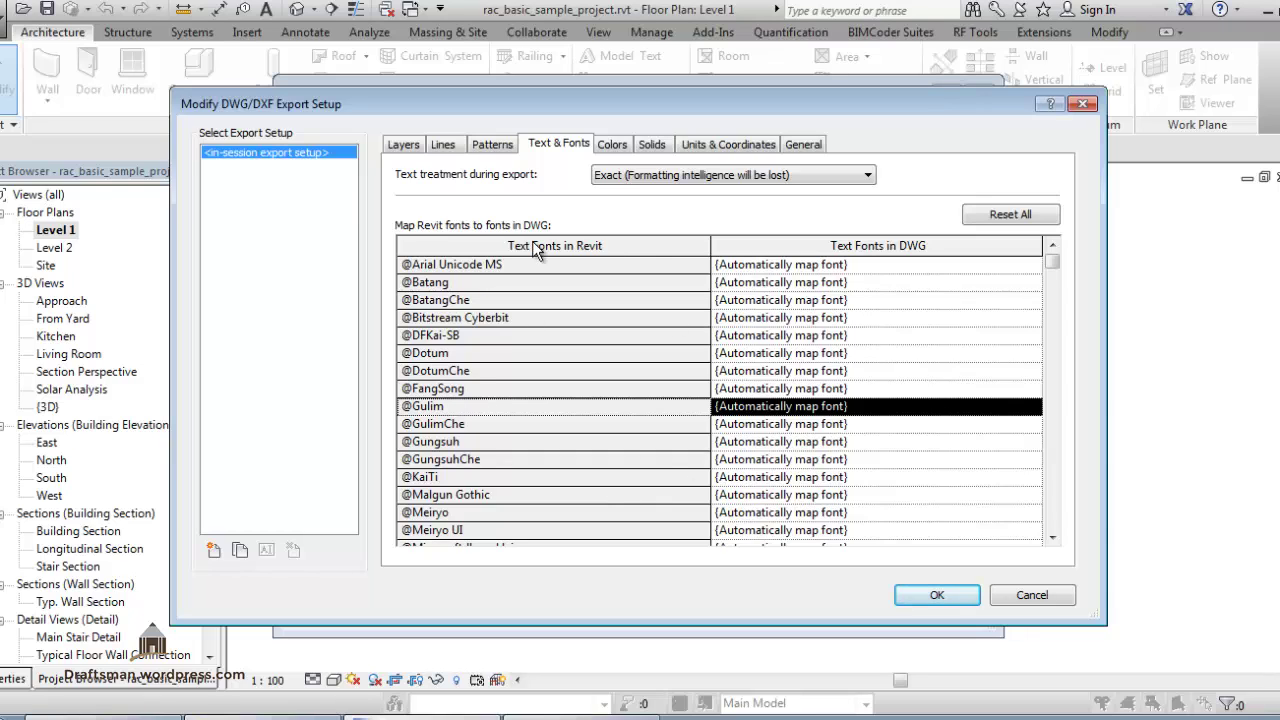
click(612, 144)
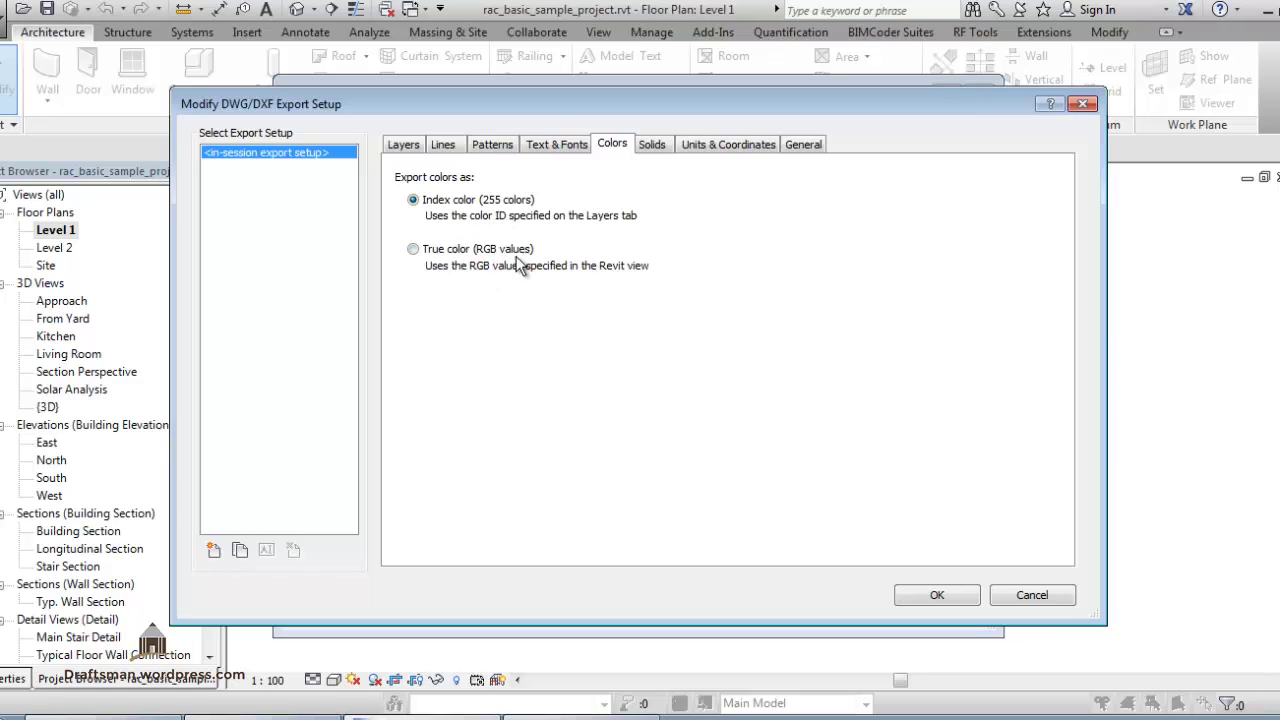
Choose True color (RGB values), then step through Solids and Units & Coordinates to General.
click(462, 249)
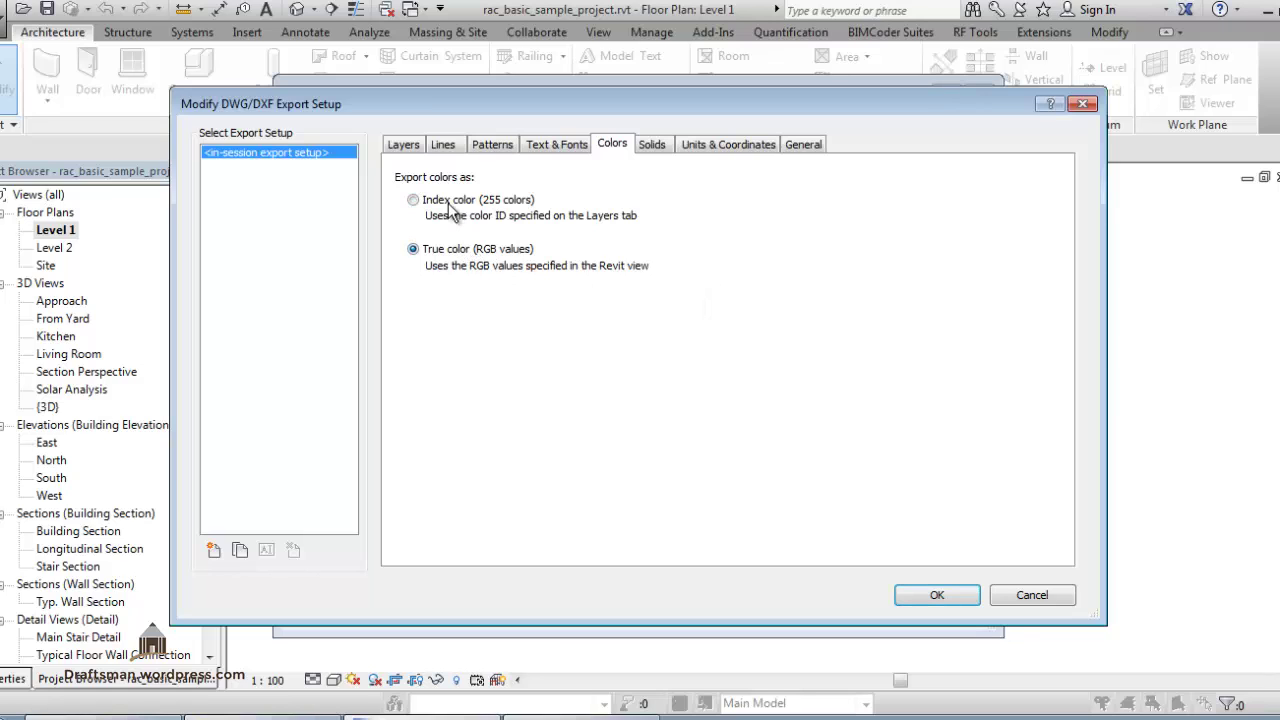
click(647, 152)
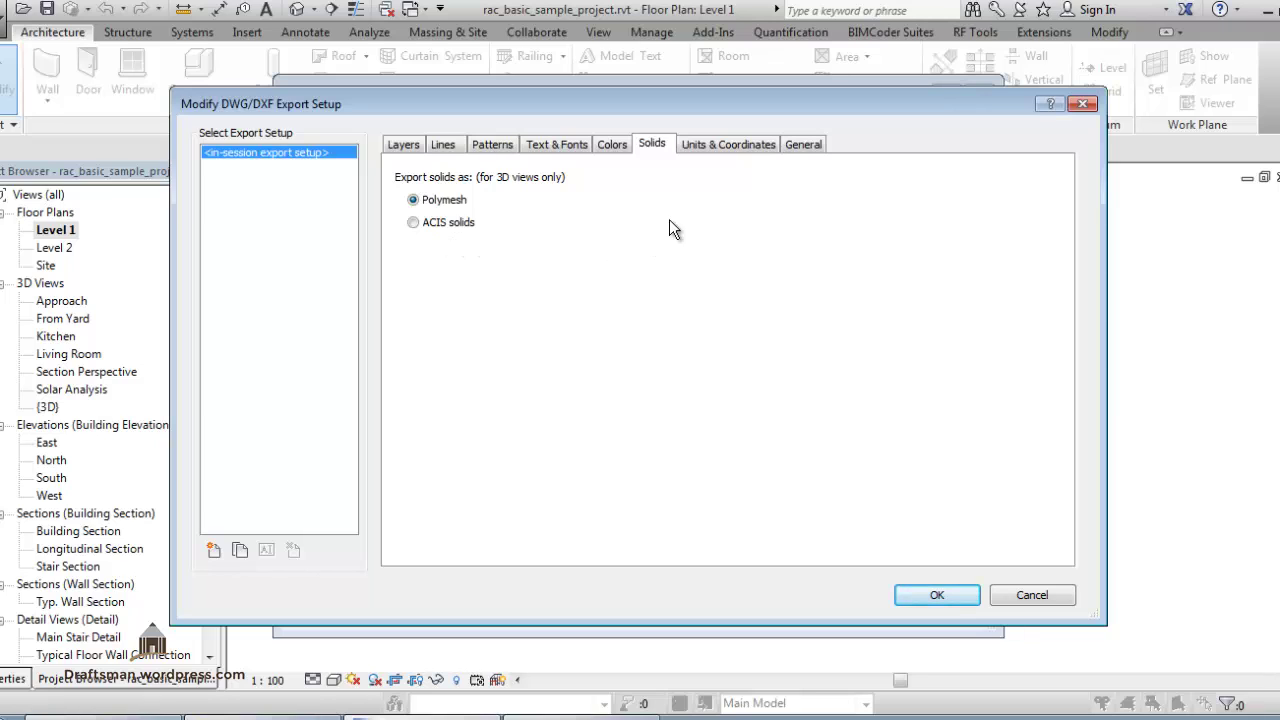
click(720, 144)
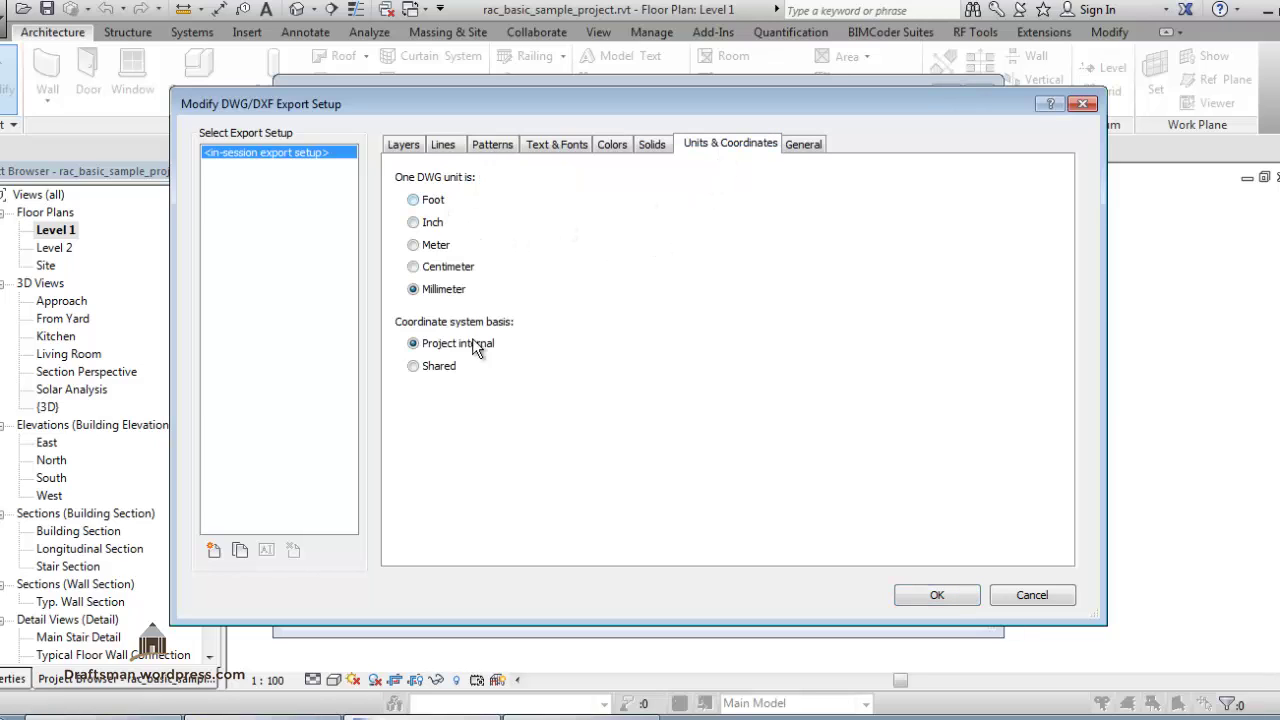
click(804, 146)
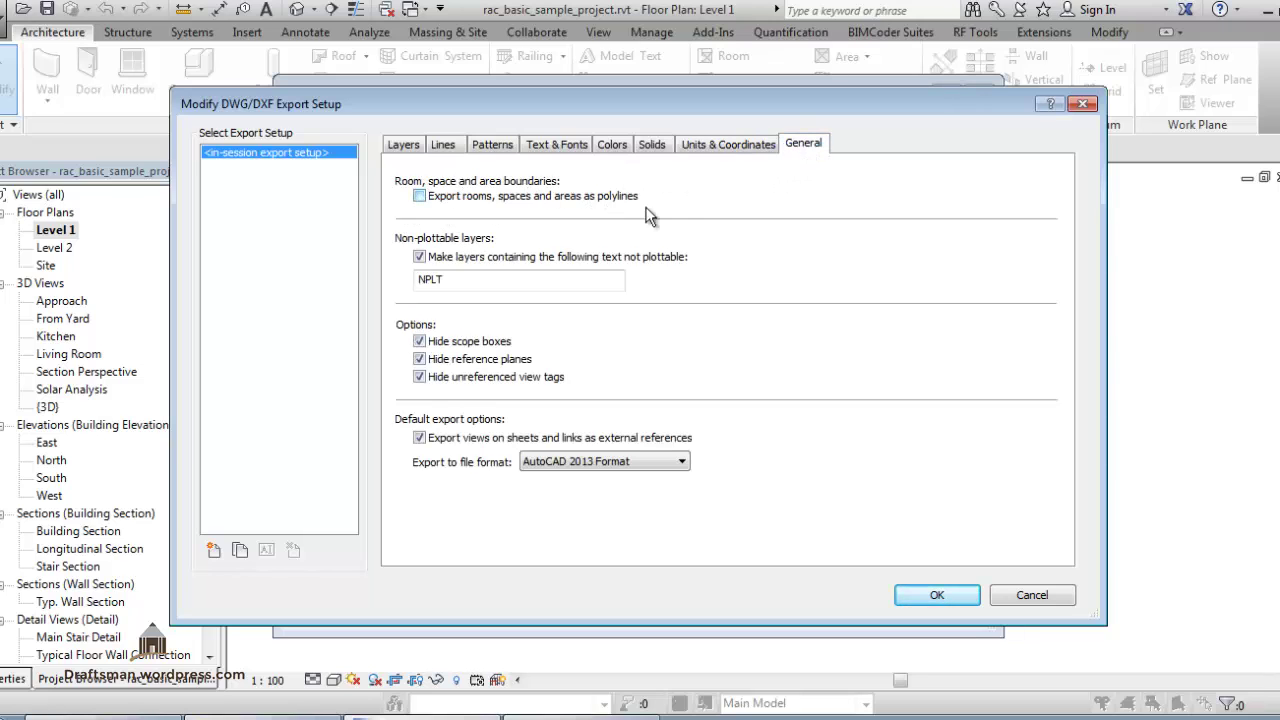
Export rooms, spaces and areas as polylines, show scope boxes and reference planes, keep AutoCAD 2013 Format.
click(420, 197)
click(419, 341)
click(419, 359)
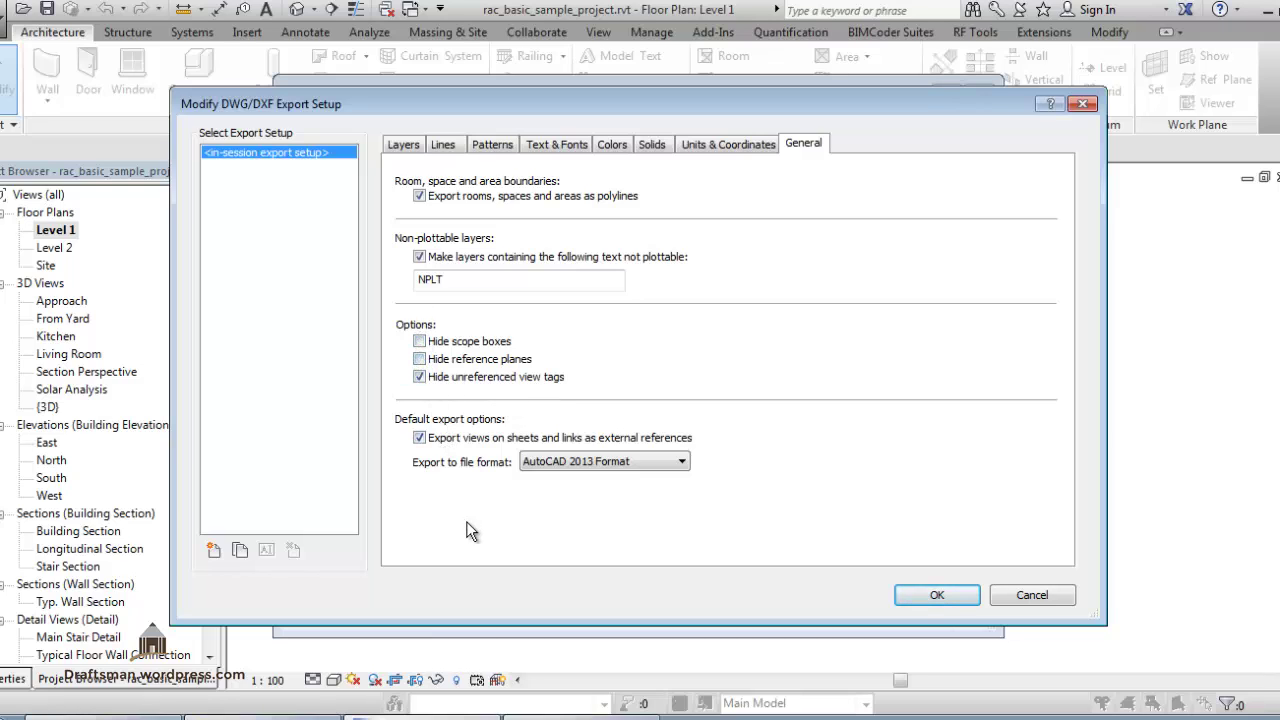
click(598, 467)
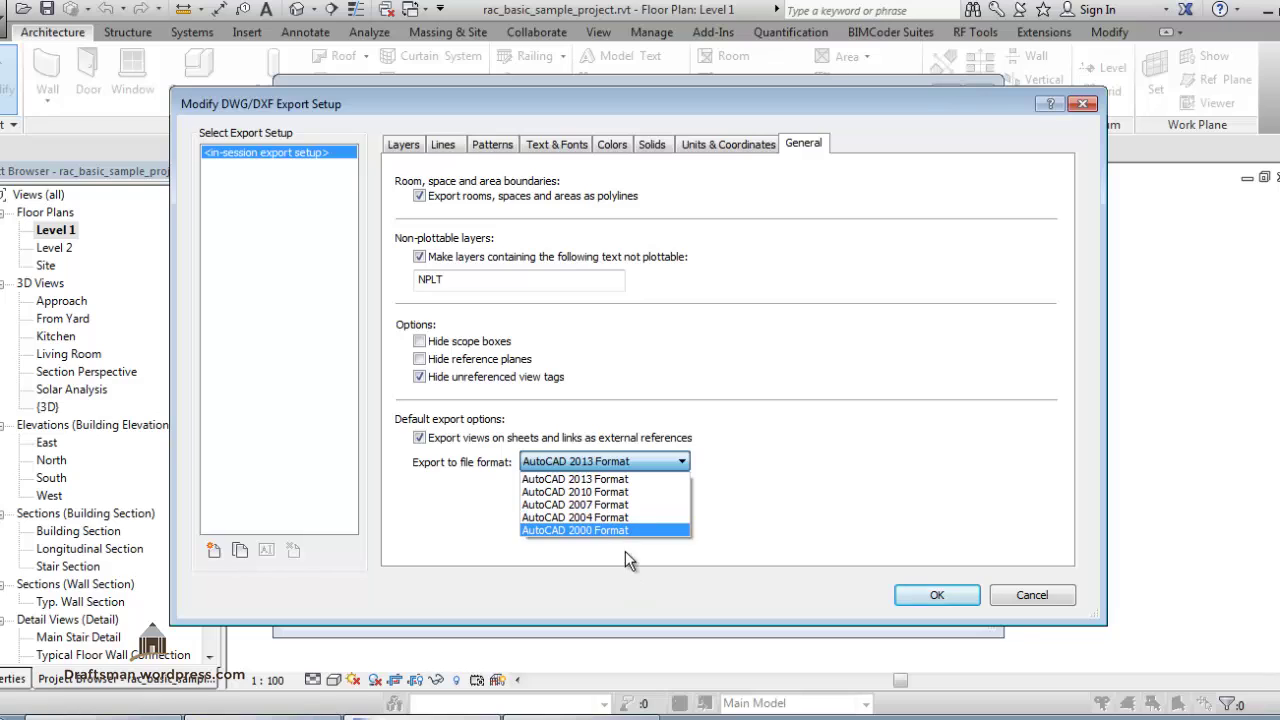
click(812, 493)
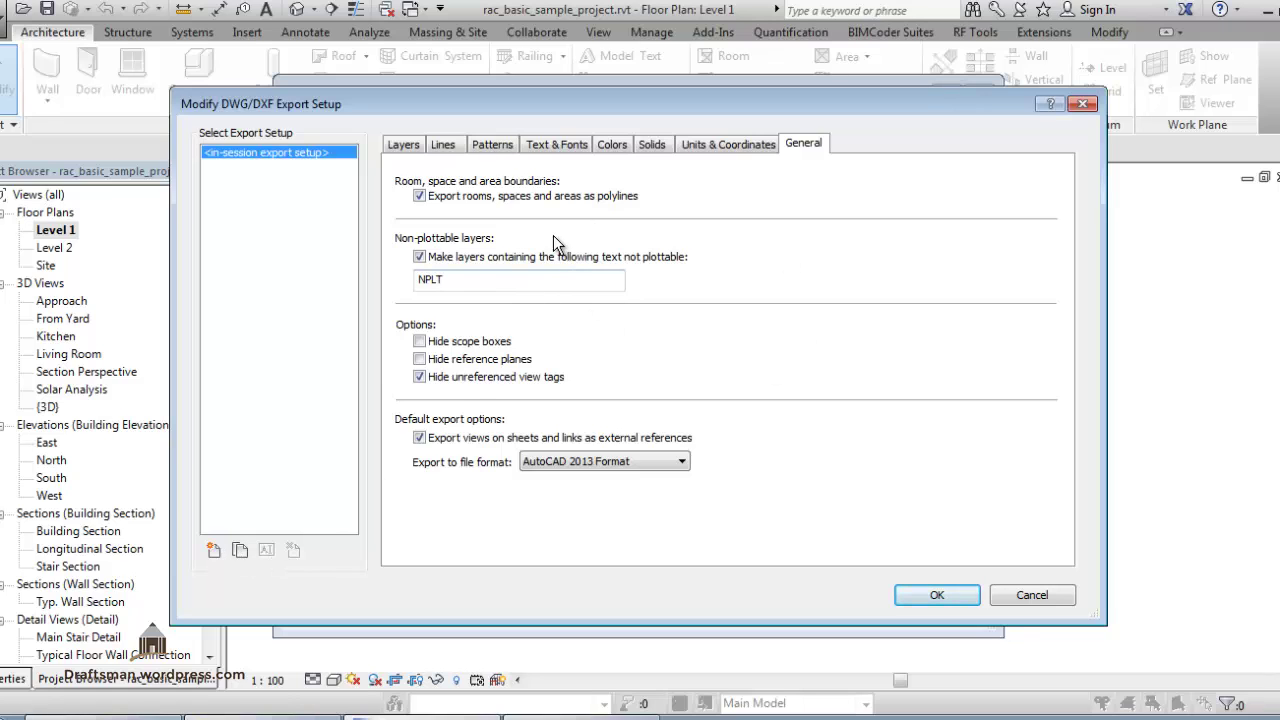
Duplicate the export setup twice, naming the copies STR and MEP.
click(242, 550)
text(ST)
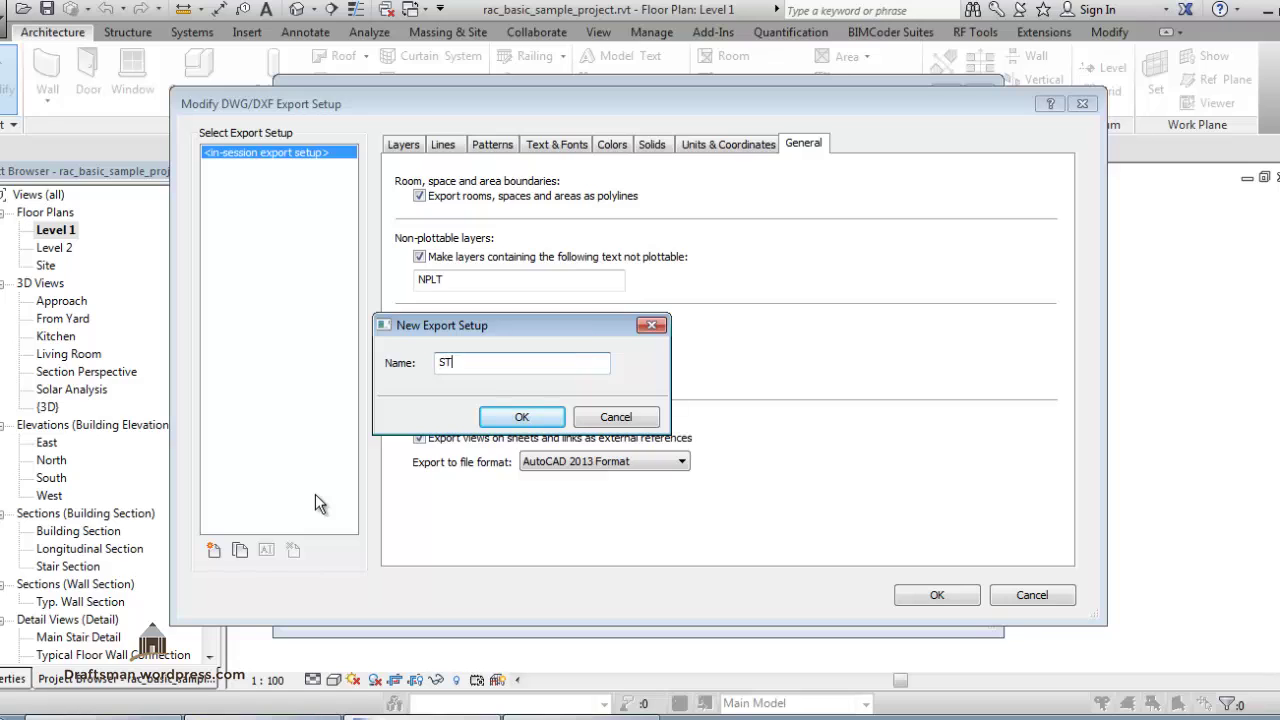
text(R)
key(Return)
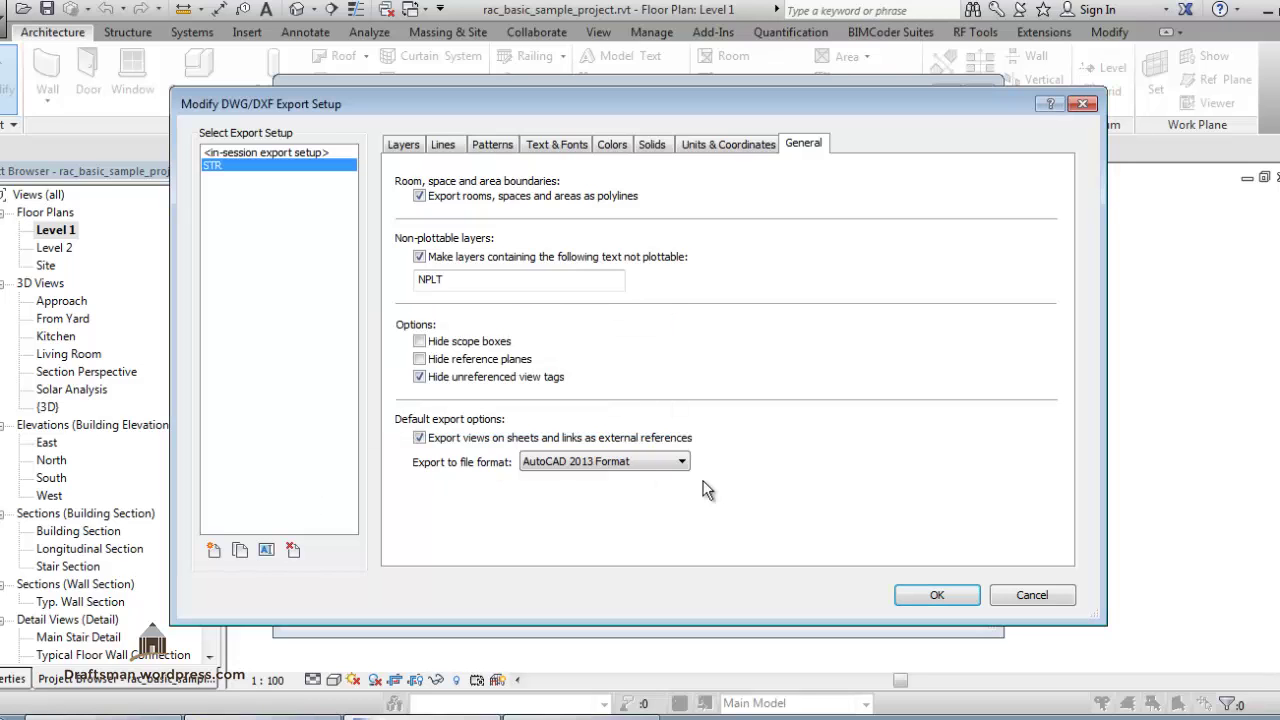
click(238, 550)
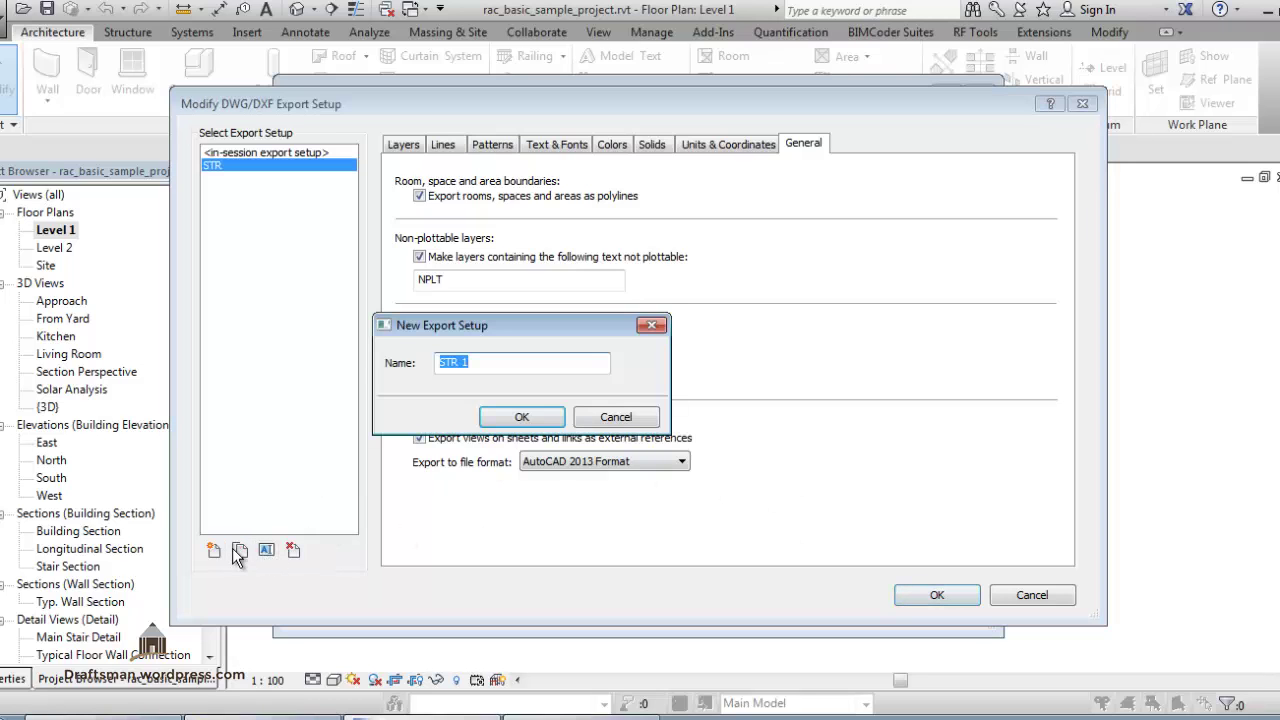
text(MEP)
key(Return)
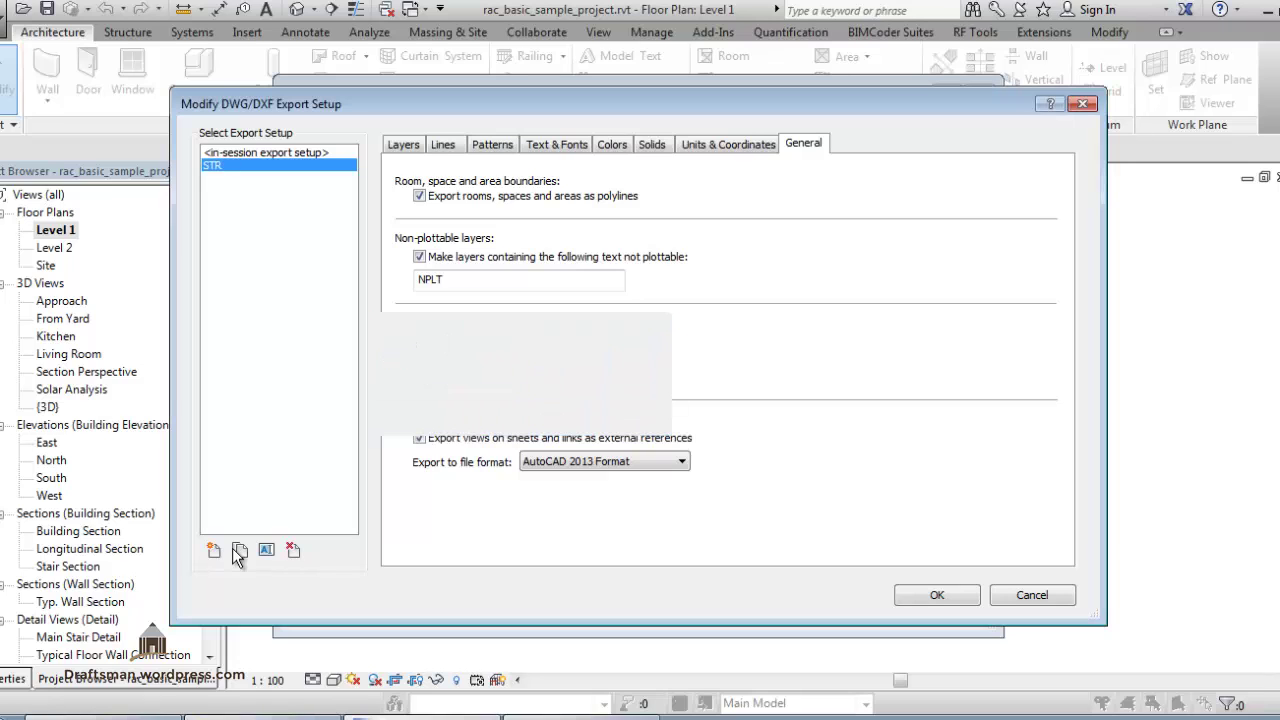
Accept the export setups and, after trying STR, choose MEP as the DWG export setup for Floor Plan: Level 1.
click(937, 596)
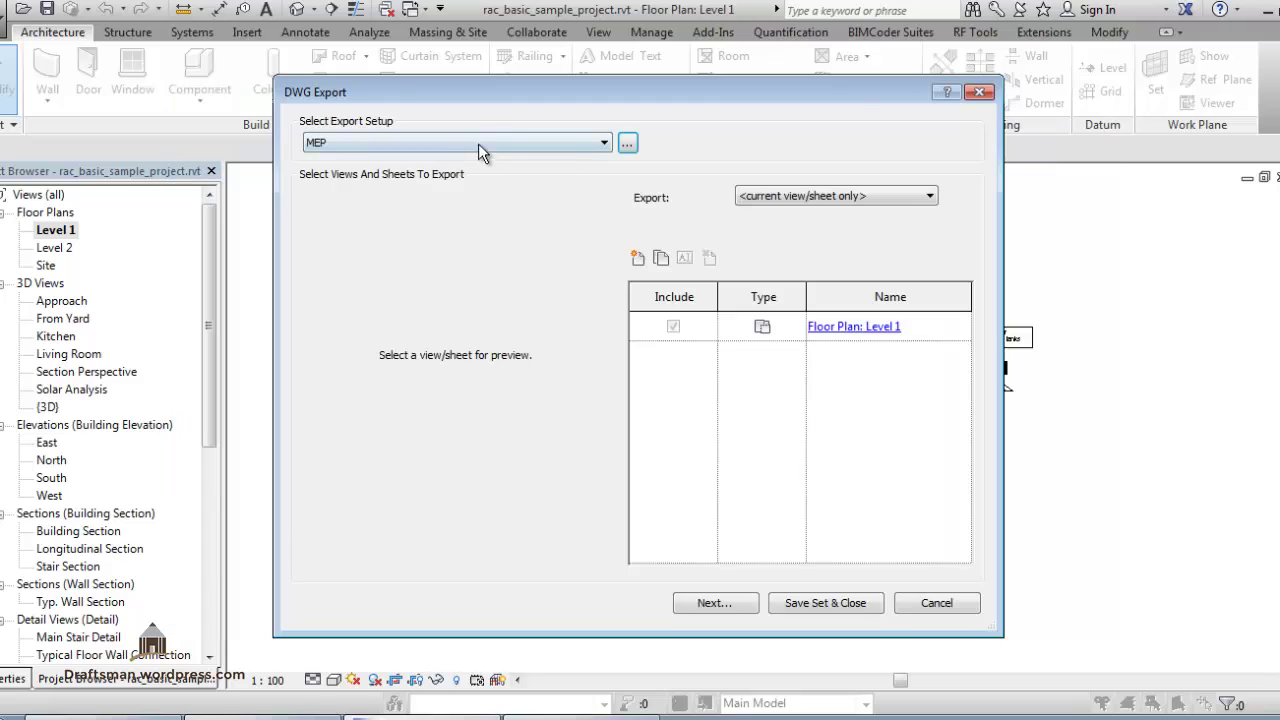
click(504, 141)
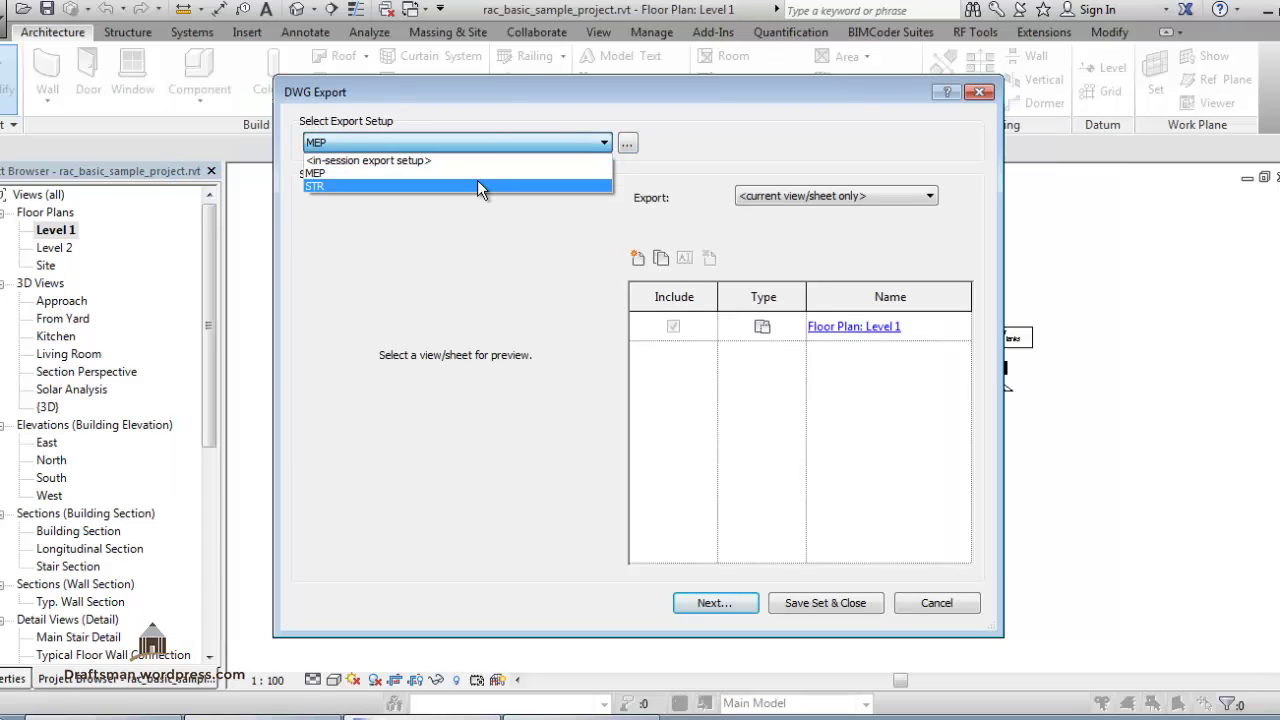
click(477, 180)
click(452, 142)
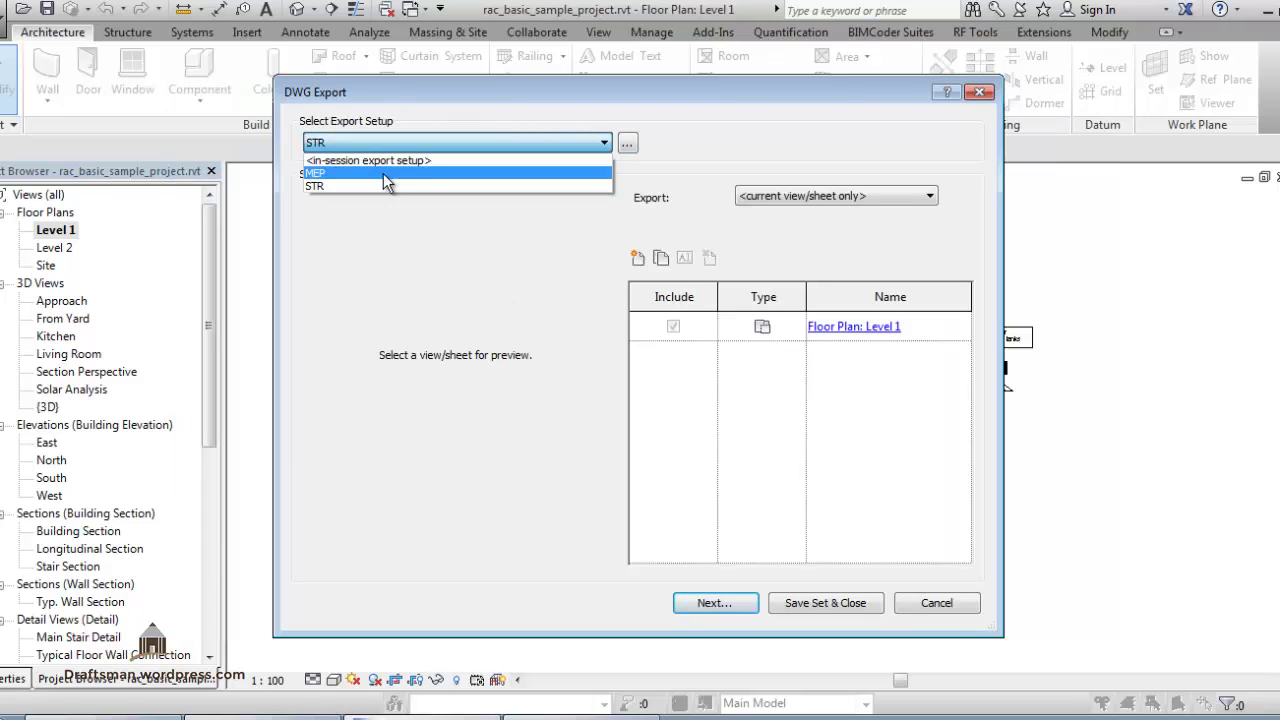
click(335, 173)
click(335, 143)
click(333, 188)
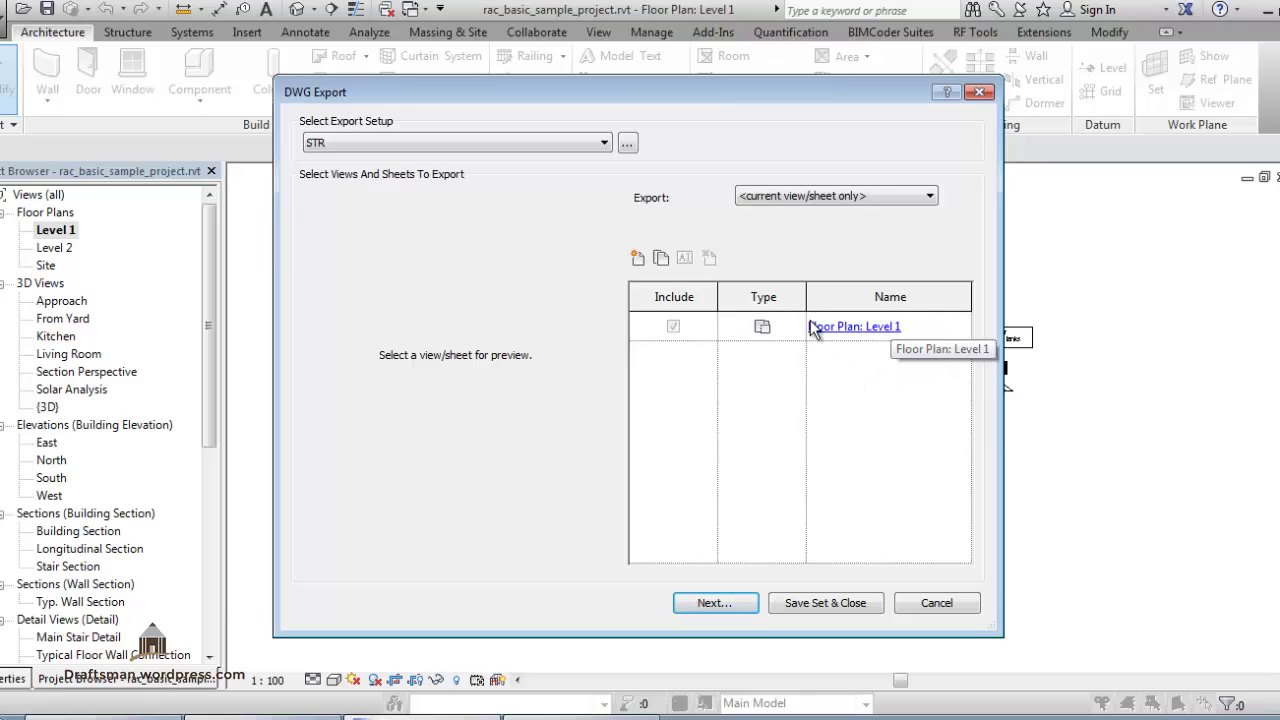
click(435, 145)
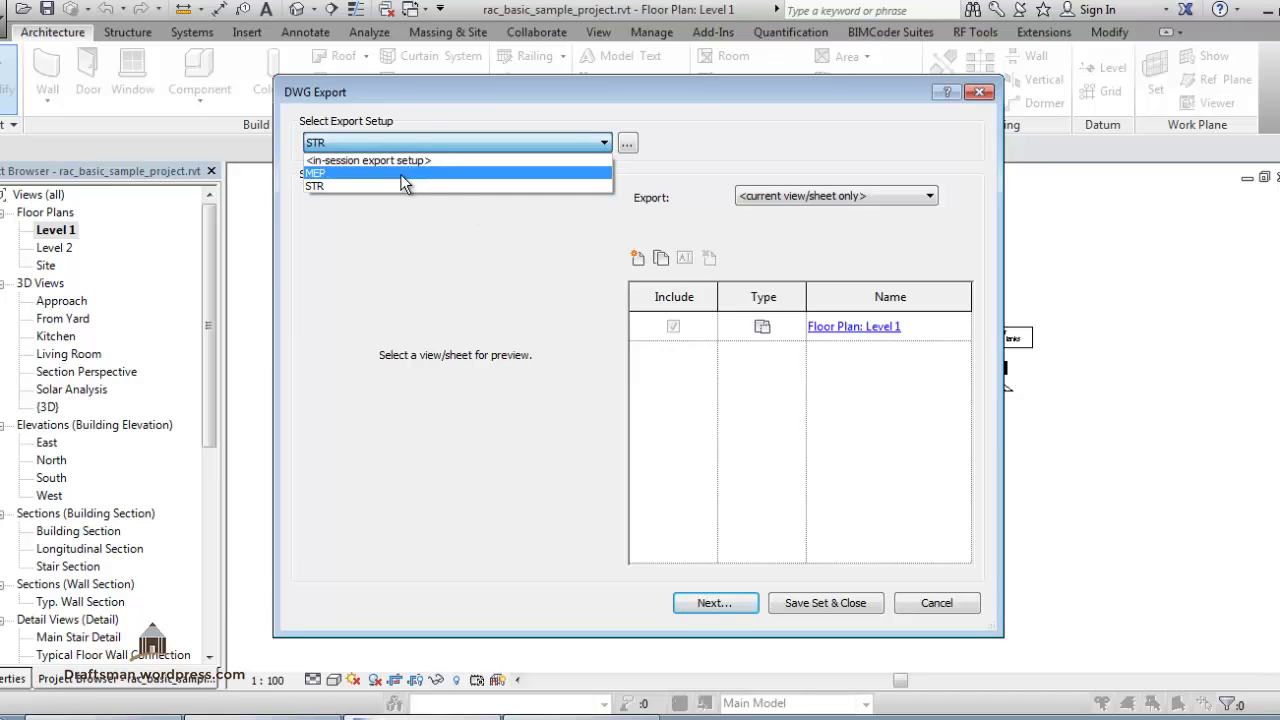
click(400, 174)
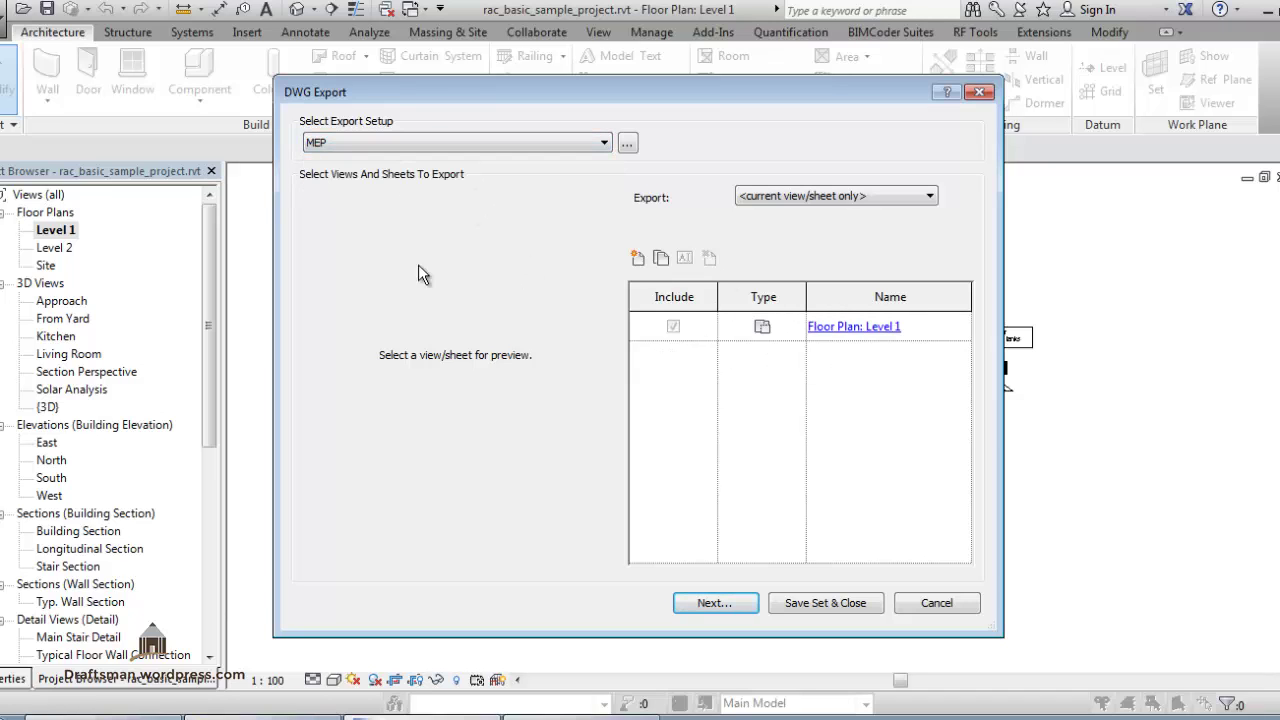
Save FloorPlan-Level1 as AutoCAD 2013 DWG with Automatic - Short naming.
click(745, 604)
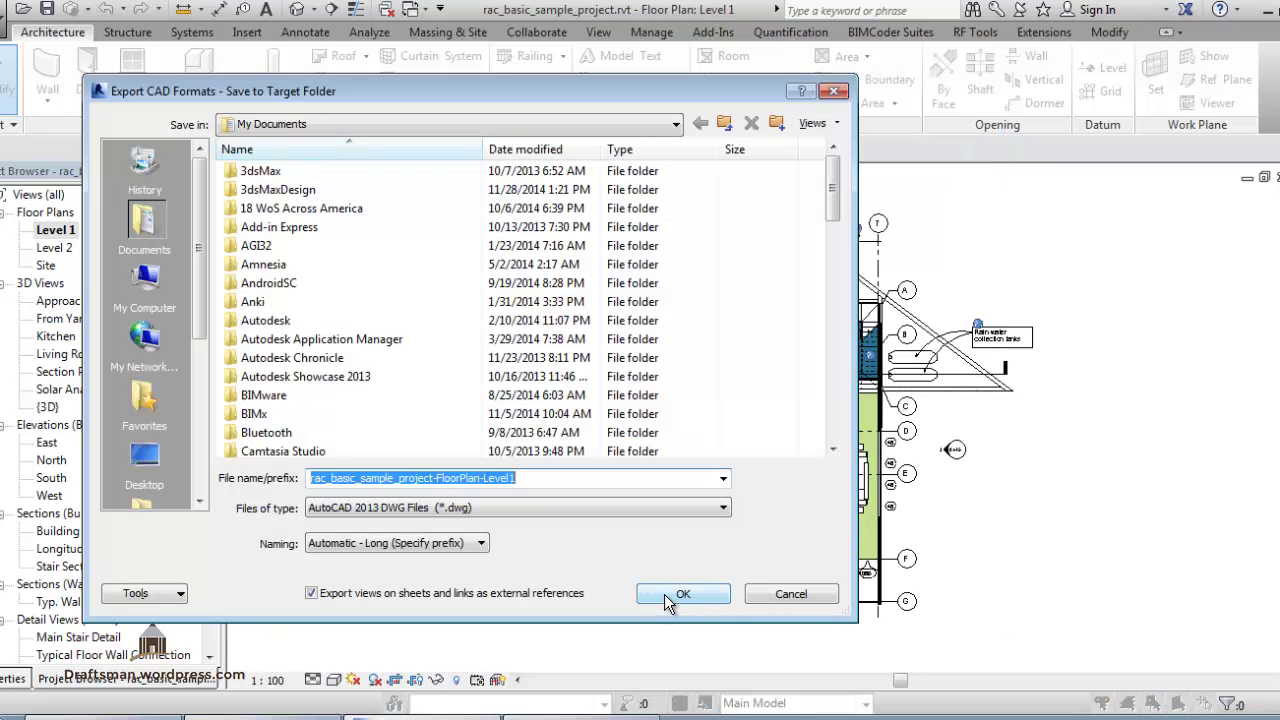
click(419, 512)
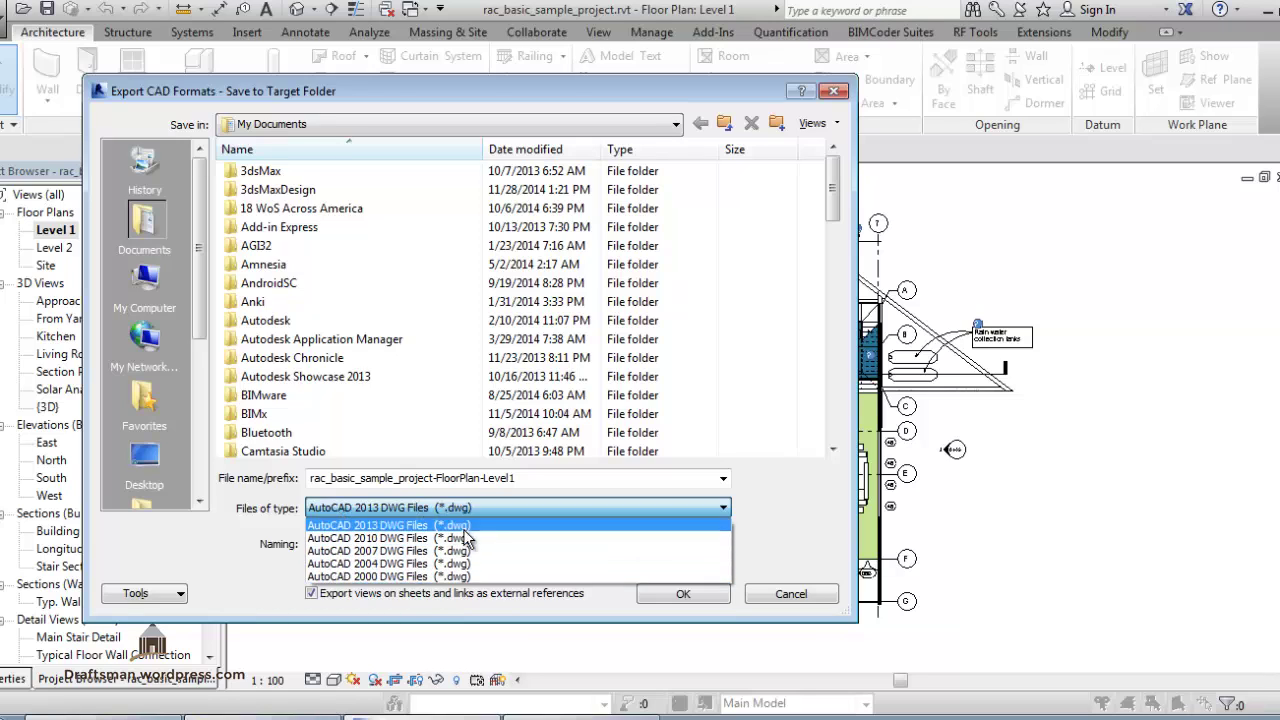
click(838, 505)
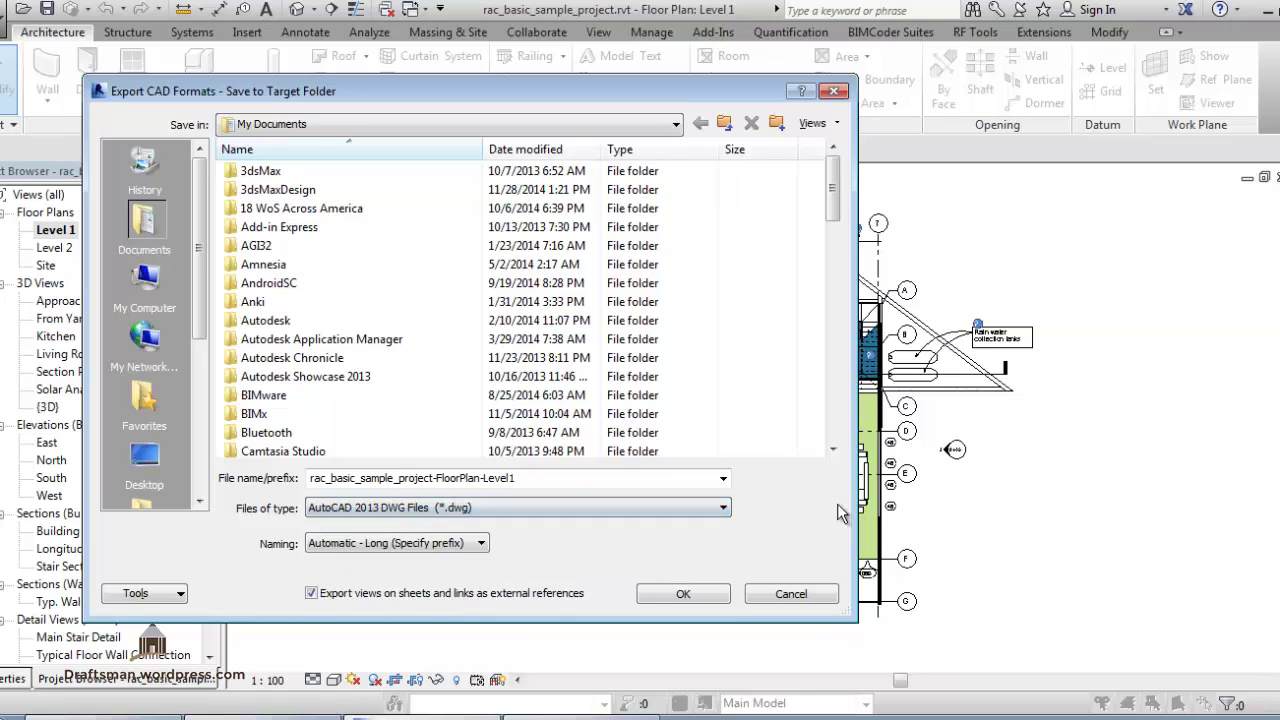
click(380, 545)
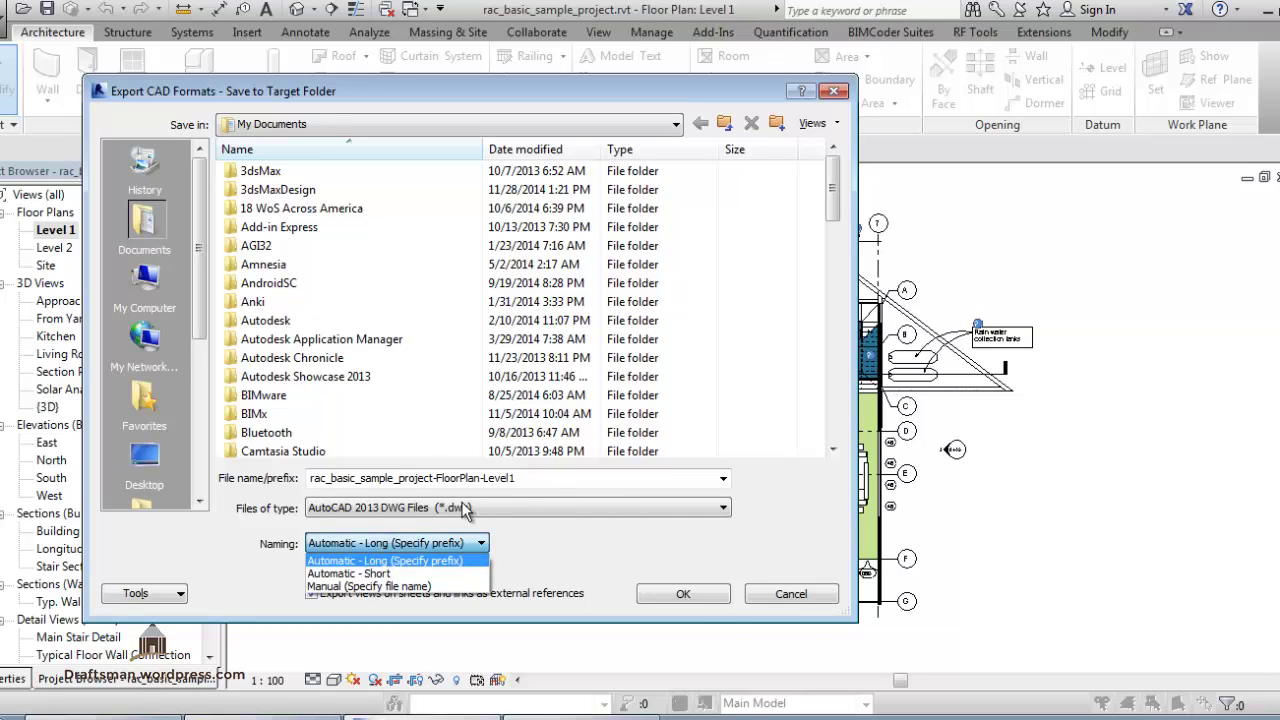
click(362, 573)
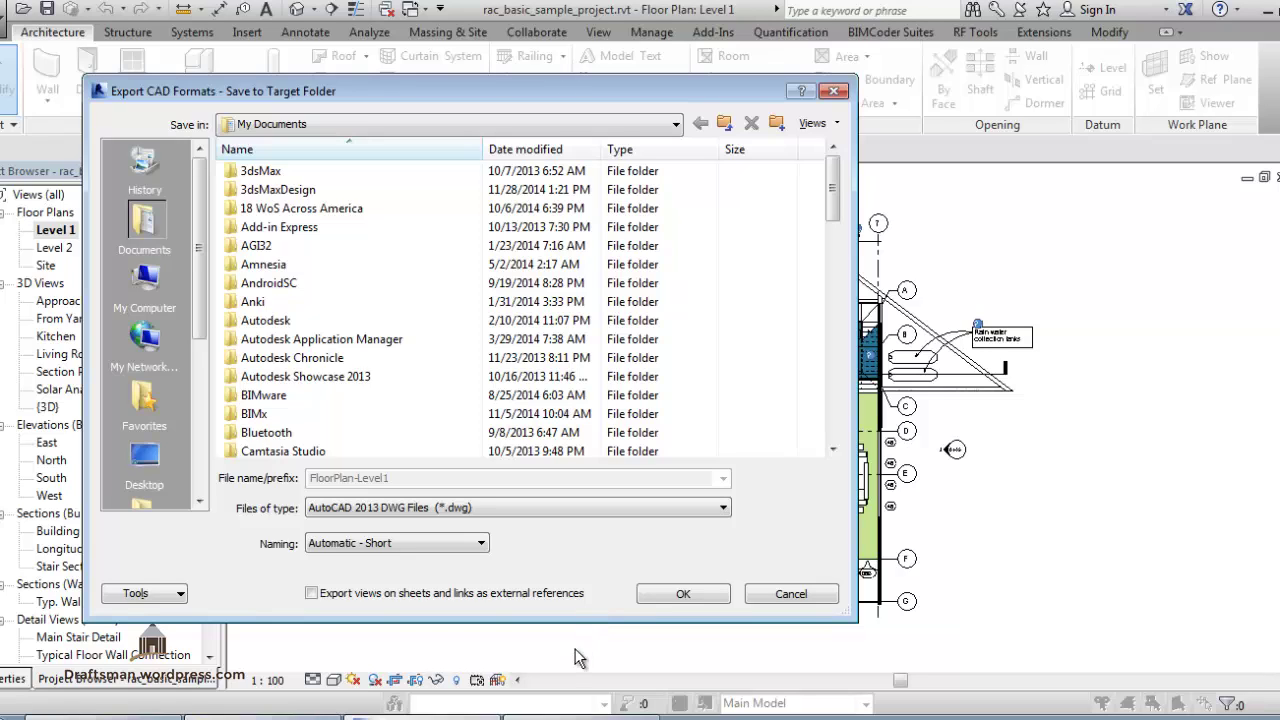
Export the FloorPlan-Level1 DWG with views on sheets and links as external references left unchecked.
click(335, 597)
click(370, 593)
click(684, 596)
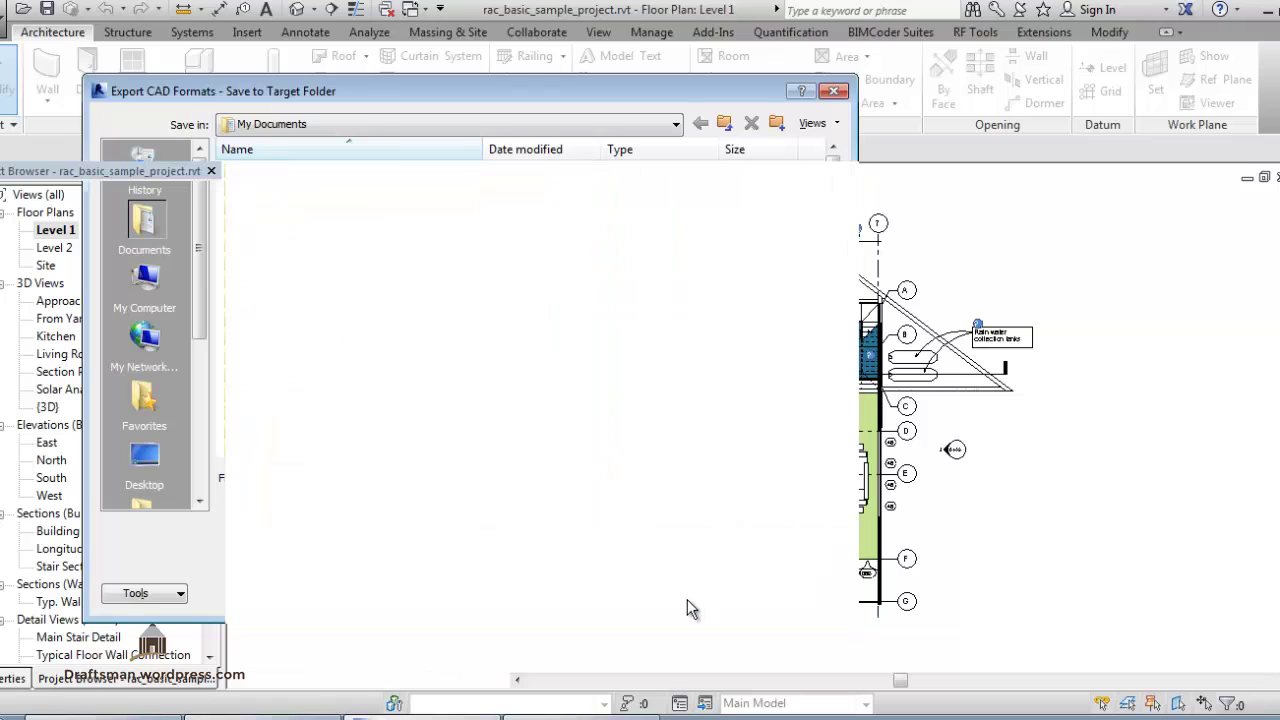